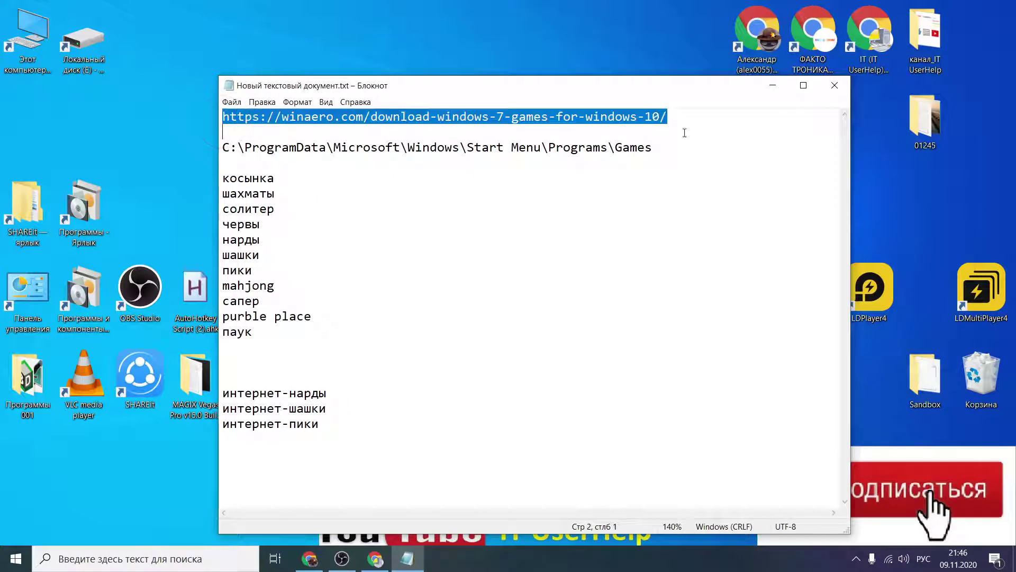
Copy the winaero.com download address from the text document and minimize the Notepad window
right_click(639, 121)
click(669, 157)
right_click(630, 113)
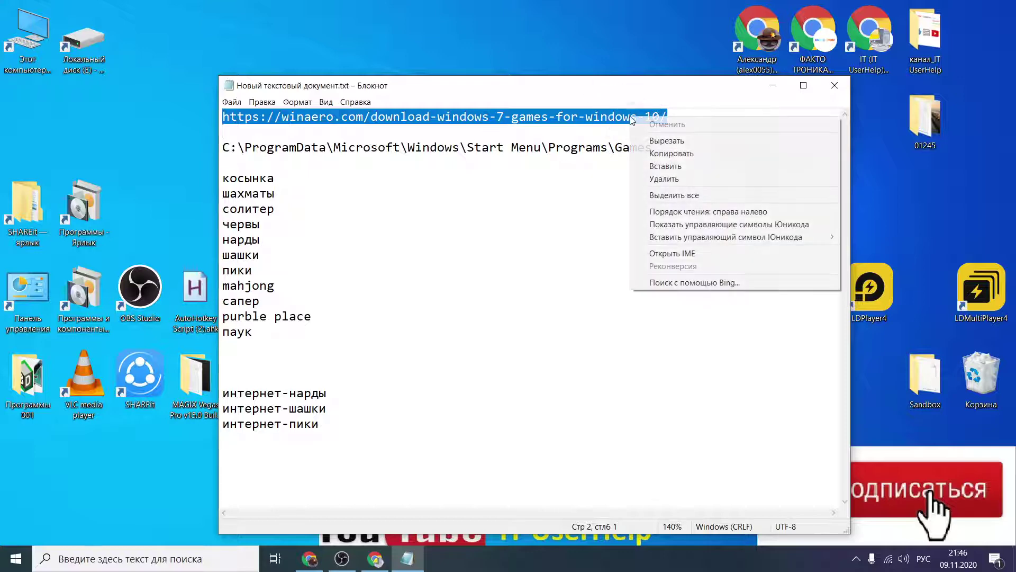
click(645, 153)
click(733, 132)
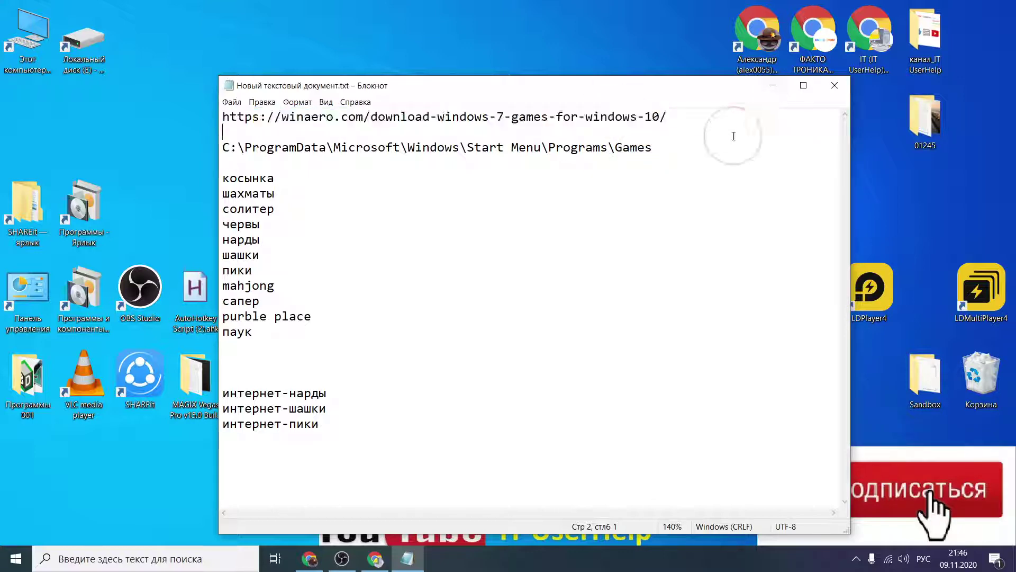
click(770, 94)
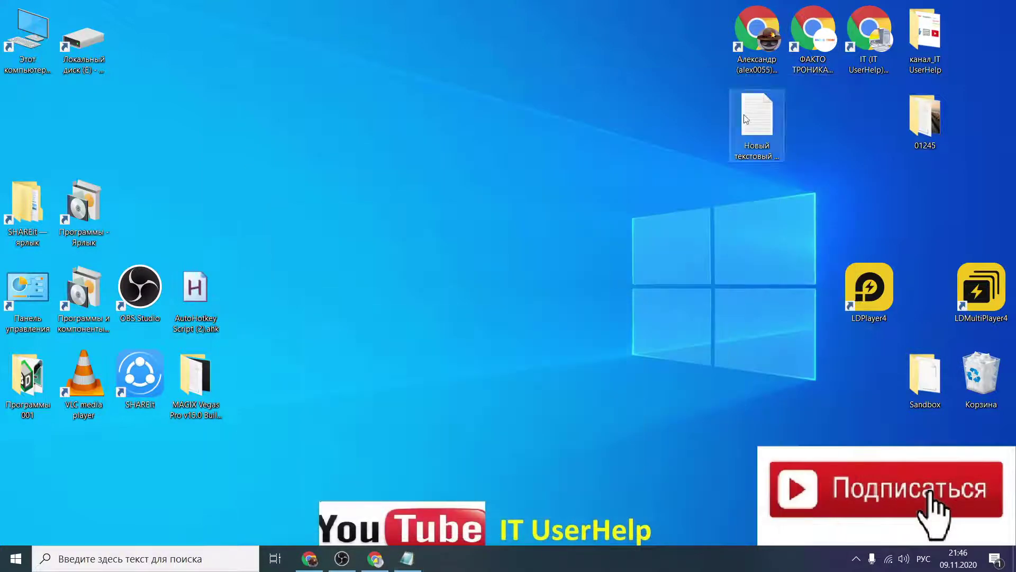
Switch to Chrome and open the copied address winaero.com/download-windows-7-games-for-windows-10/
click(376, 559)
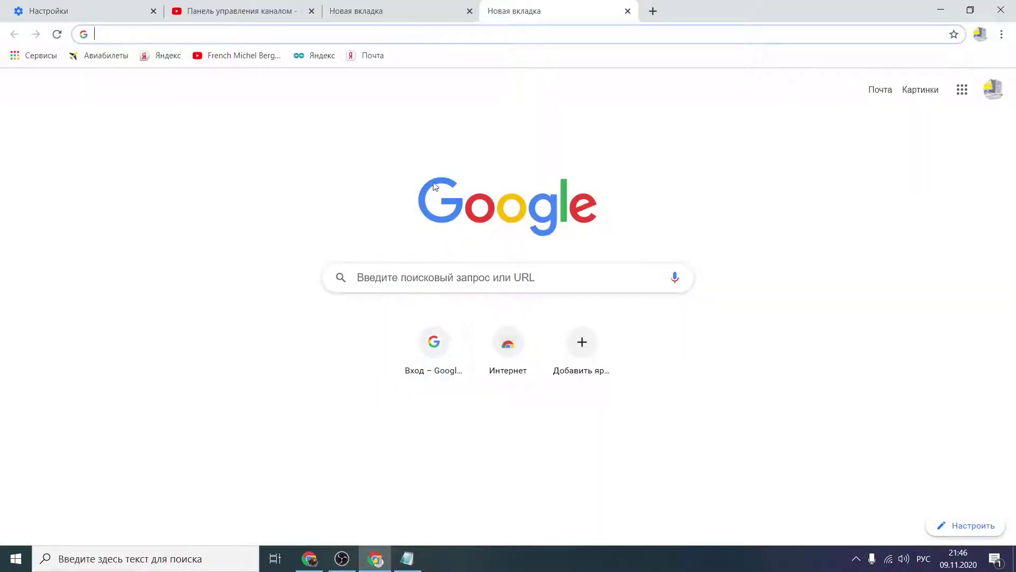
right_click(436, 275)
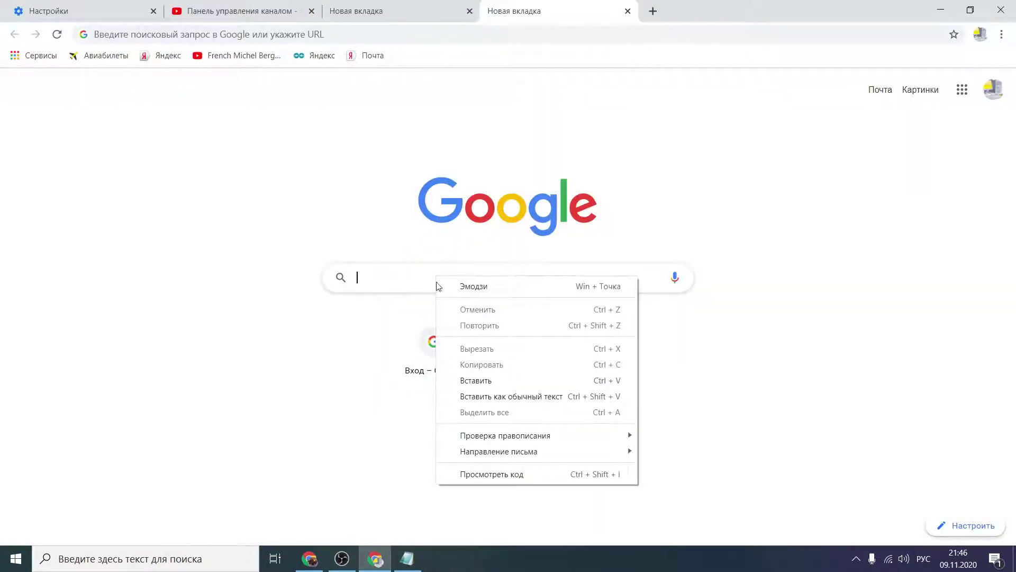
click(476, 380)
click(547, 306)
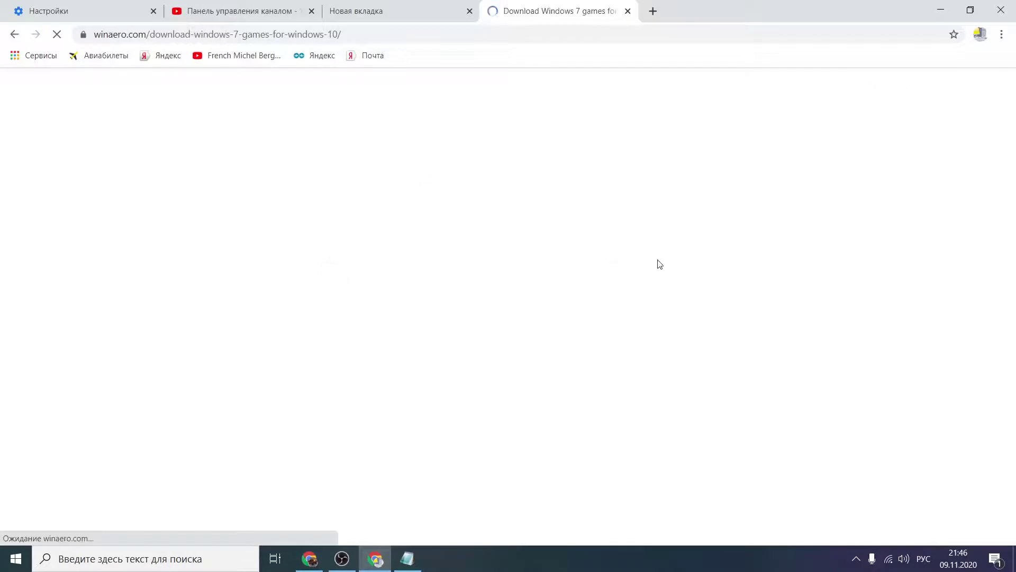
Start downloading the games archive through the "Click here to download the file" link on the winaero page
scroll(406, 141, down, 2)
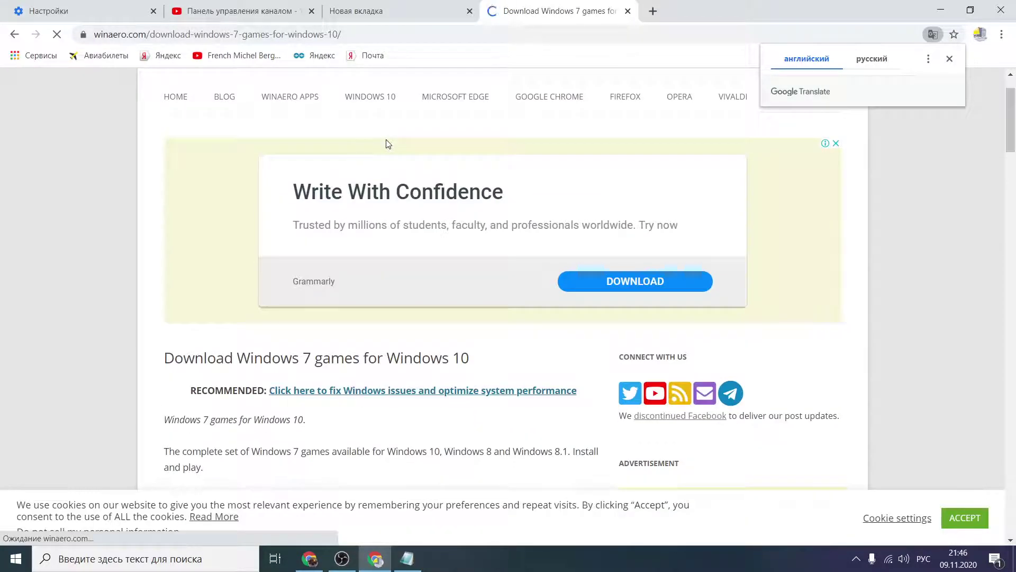
scroll(388, 143, down, 10)
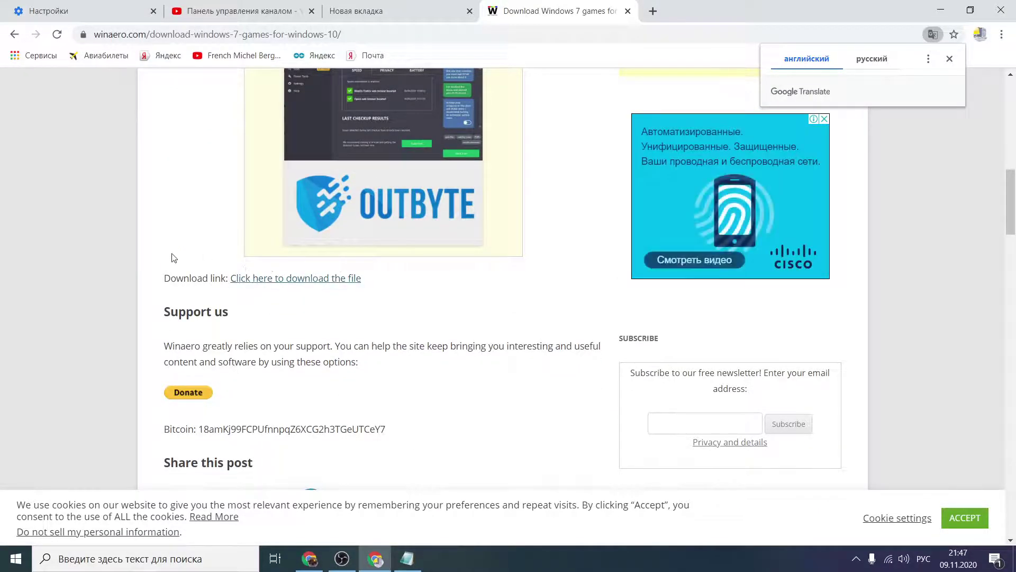
drag(161, 279, 202, 278)
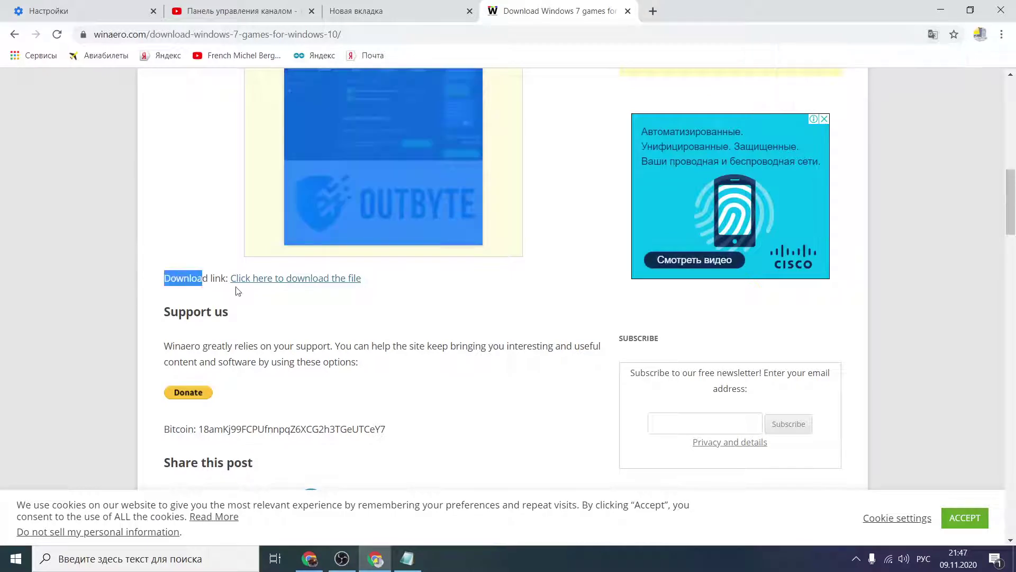
click(298, 281)
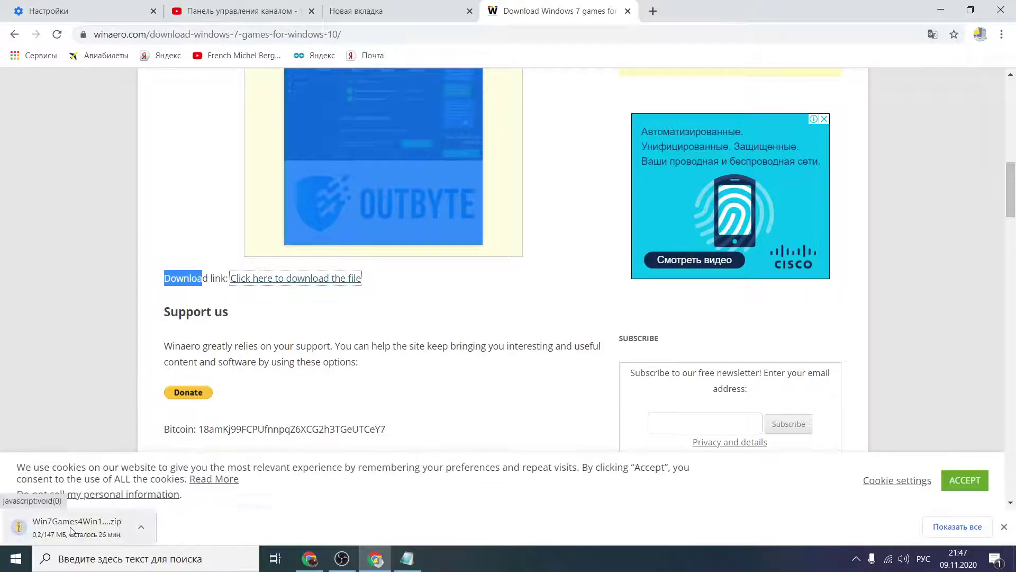
Cancel the running games archive download and minimize the browser window
click(141, 526)
click(159, 506)
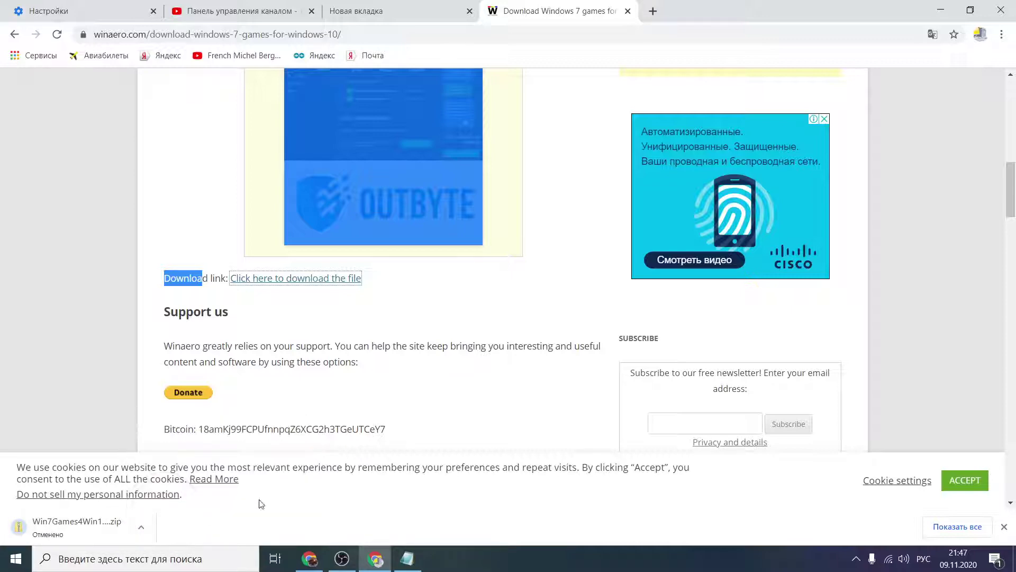
click(958, 5)
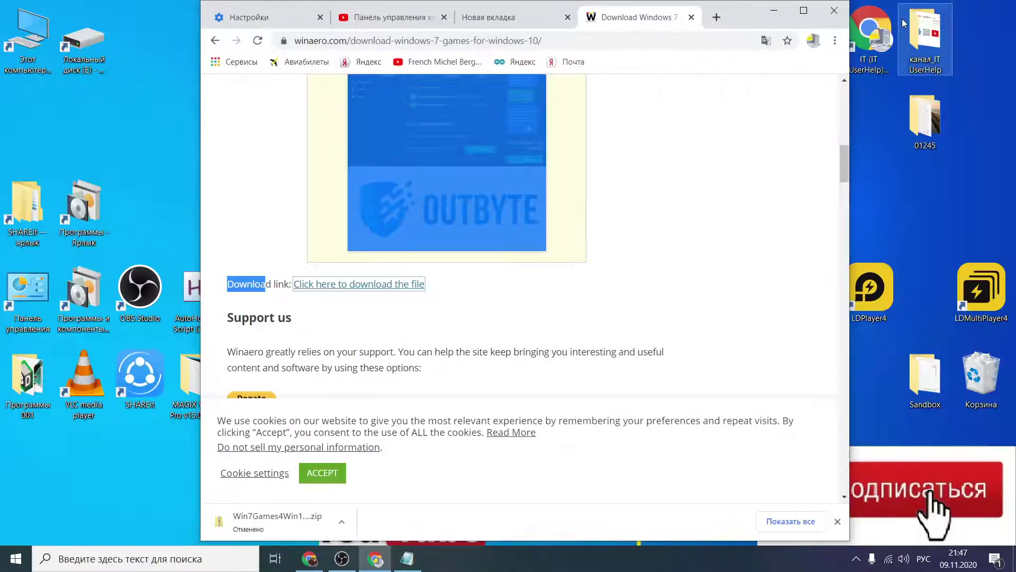
click(800, 8)
click(940, 11)
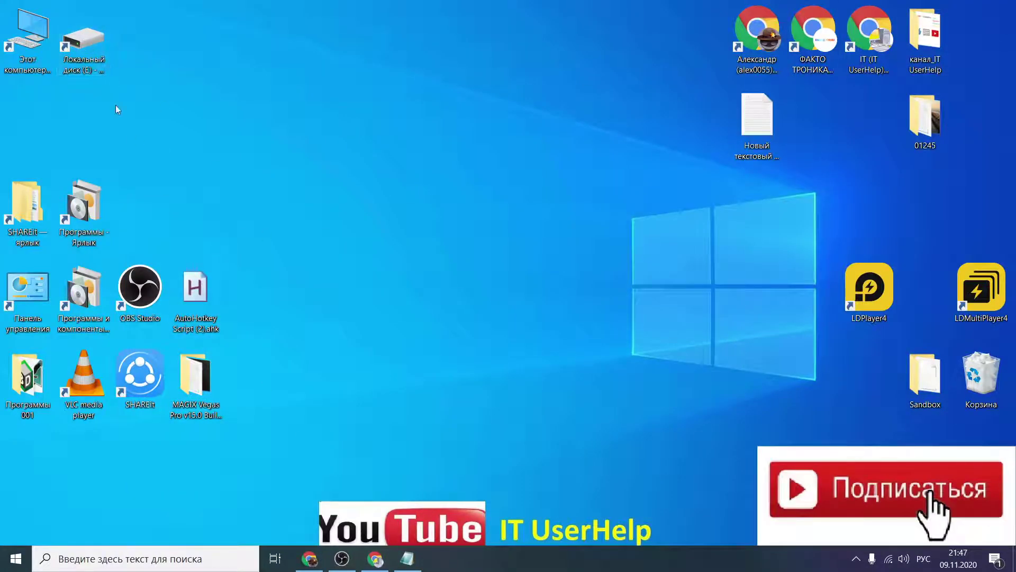
Copy Win7Games4Win10_8_81_v2.zip from "Новая папка (10)" on drive E: to the desktop and place it in a free area
double_click(99, 58)
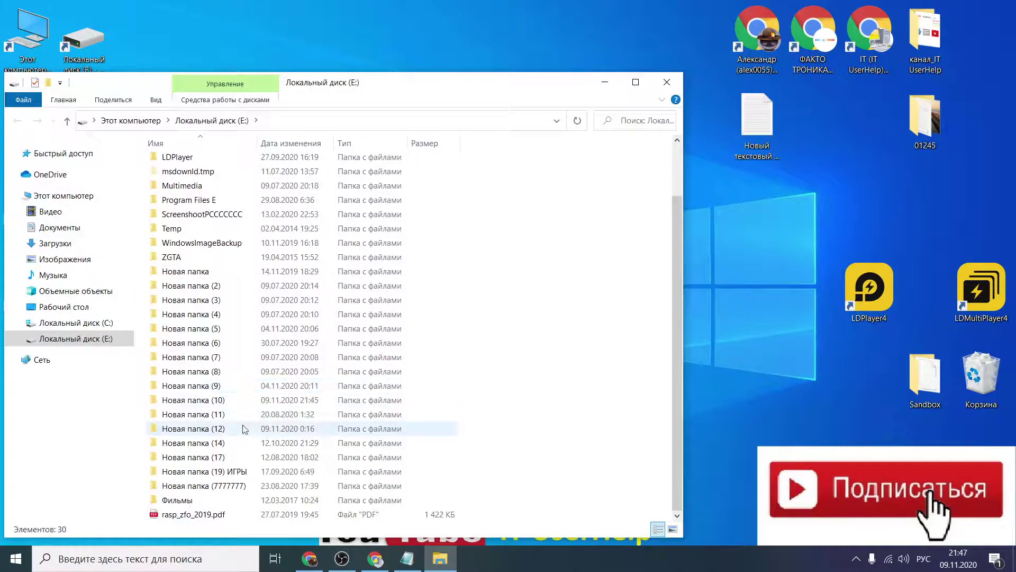
double_click(228, 400)
click(235, 311)
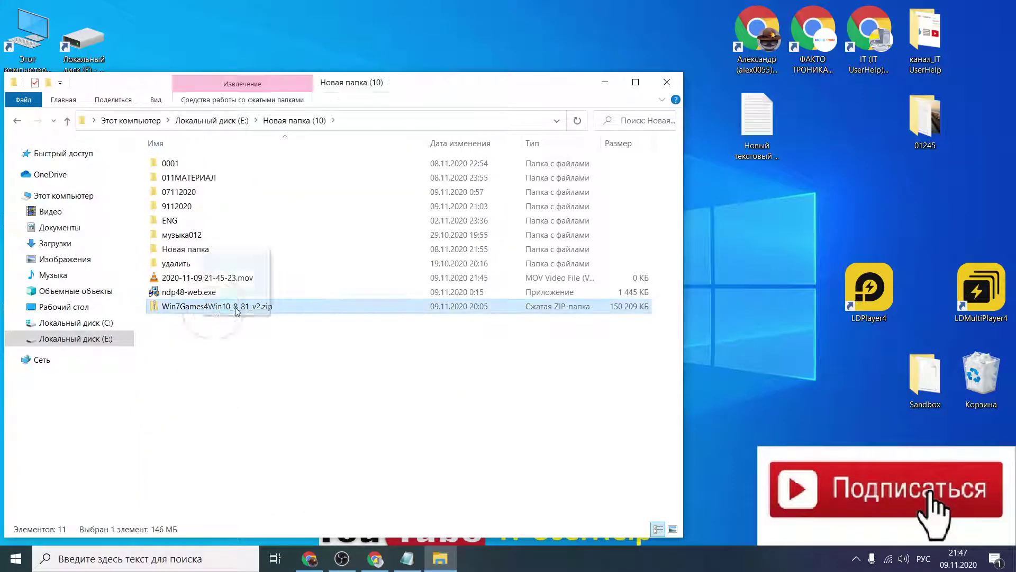
drag(235, 311, 738, 342)
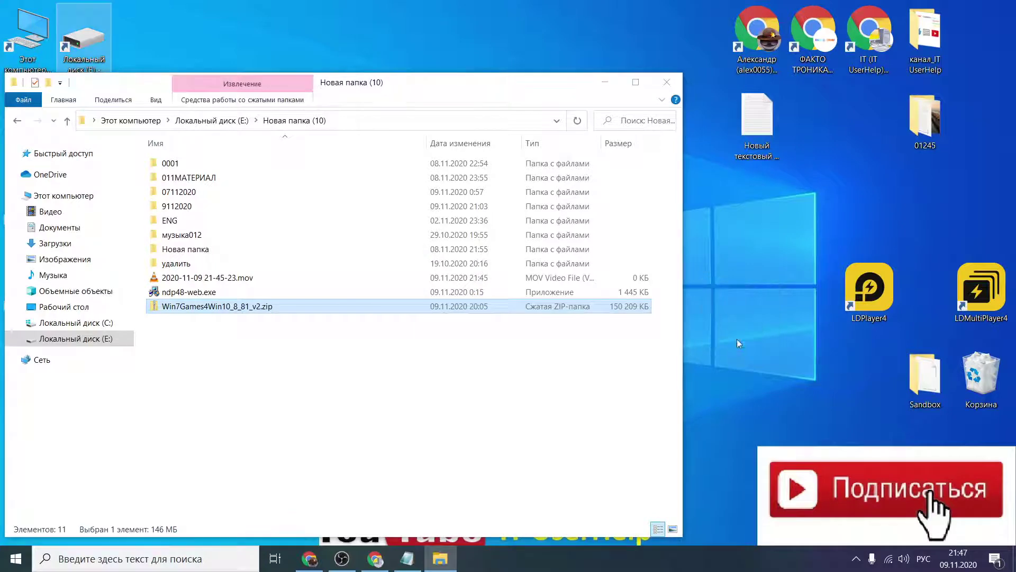
click(667, 82)
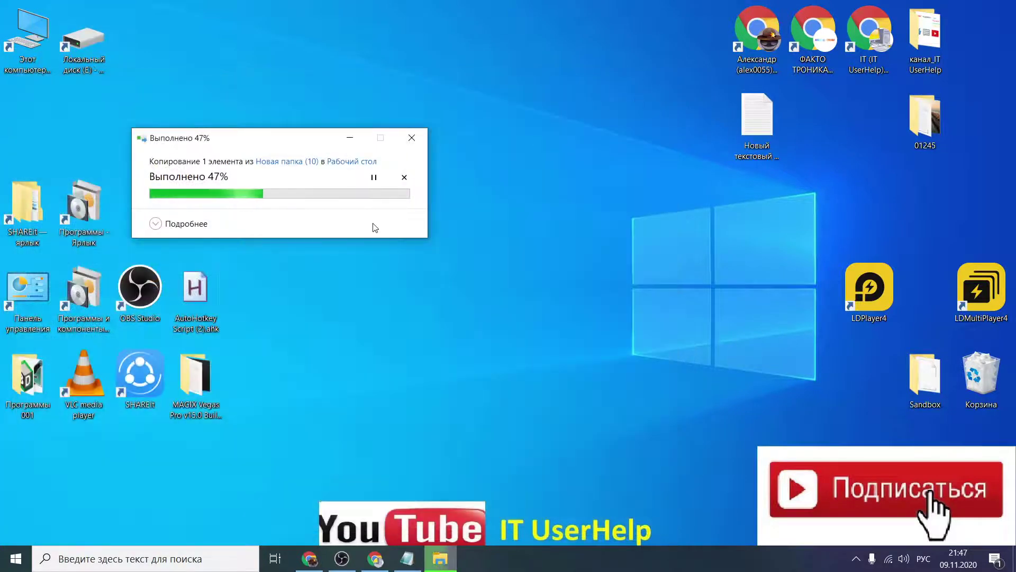
drag(750, 392, 418, 301)
Extract "Windows 7 Games for Windows 10 and 8.exe" from the zip archive to the desktop and place it near the archive
double_click(420, 274)
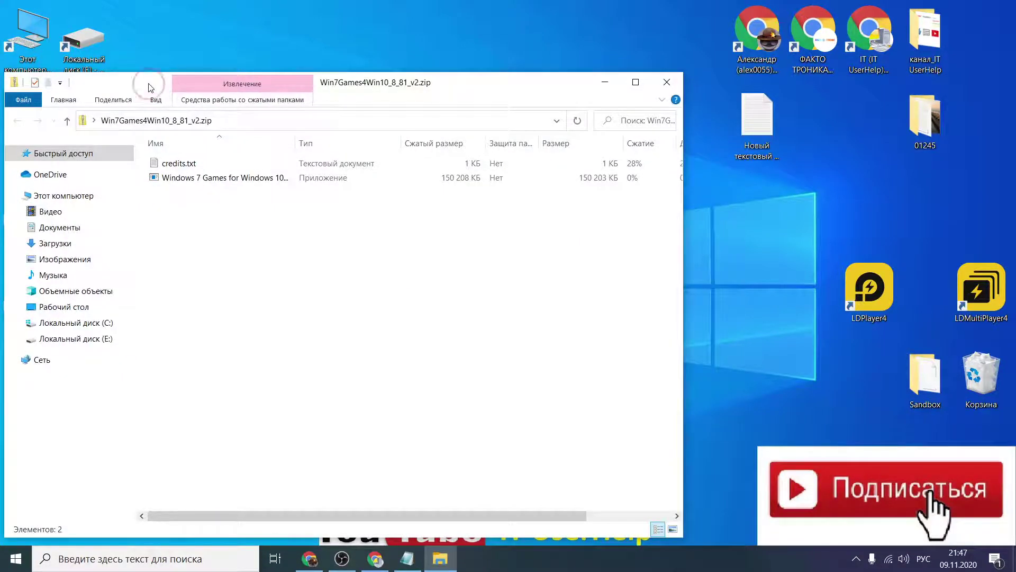
drag(150, 88, 262, 227)
drag(317, 324, 335, 166)
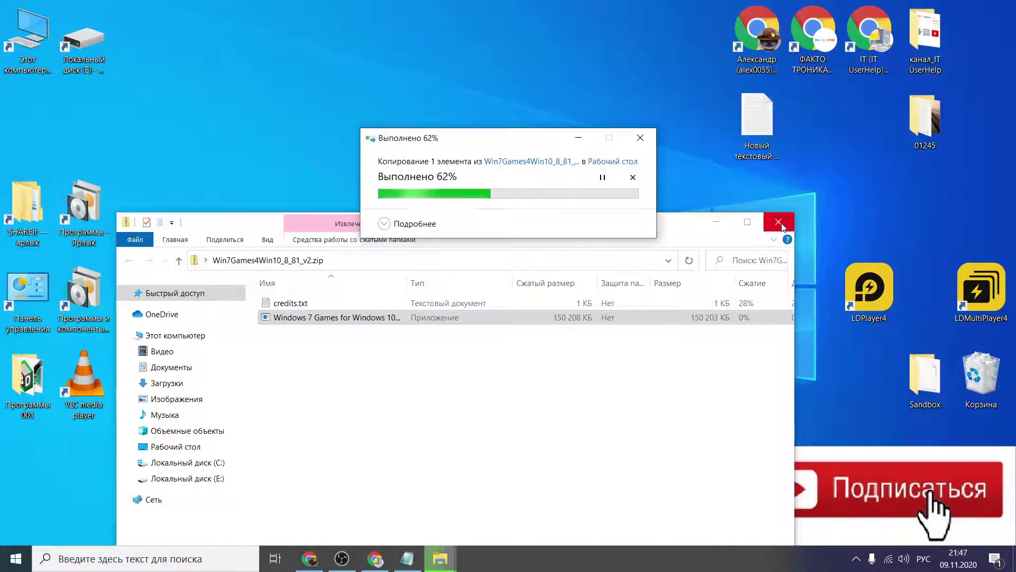
click(779, 222)
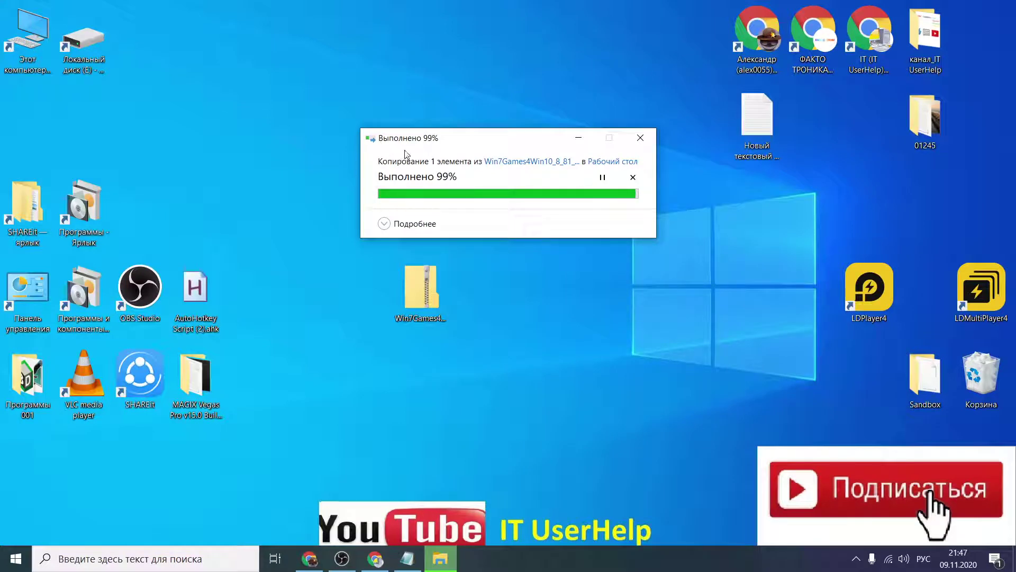
click(418, 304)
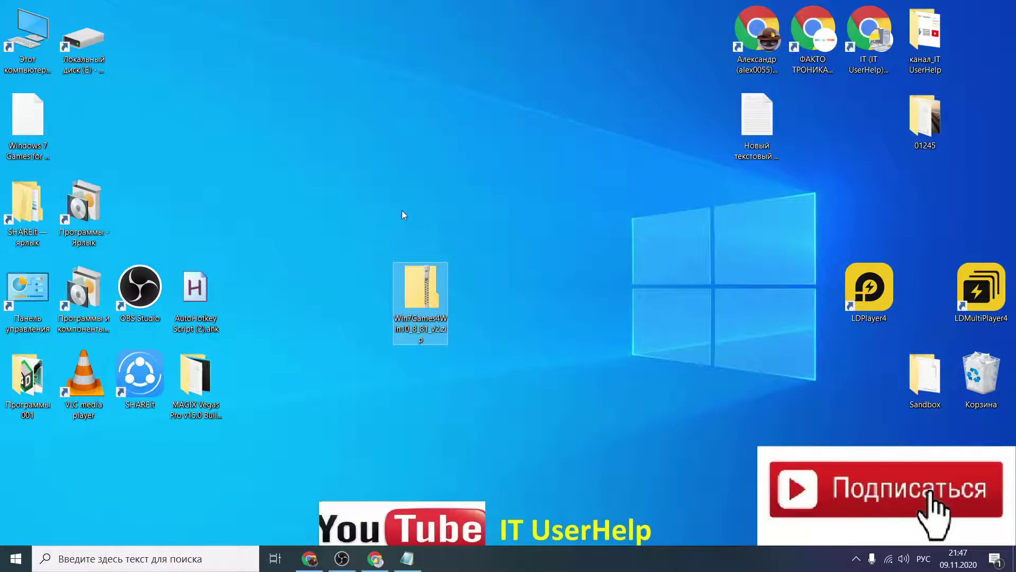
drag(27, 122, 482, 230)
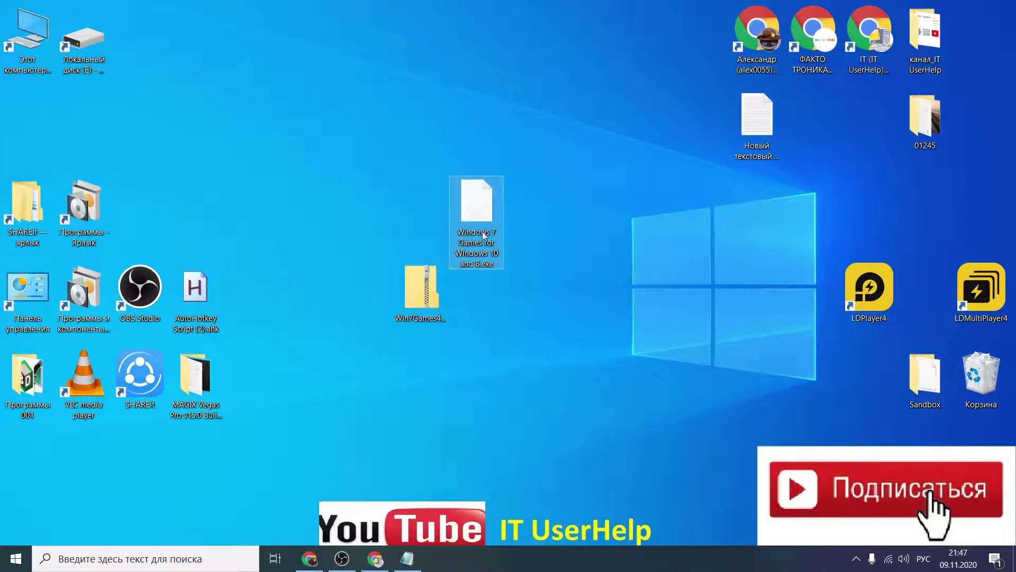
Launch the Windows 7 Games installer from the desktop and accept Russian as the installer language
double_click(477, 196)
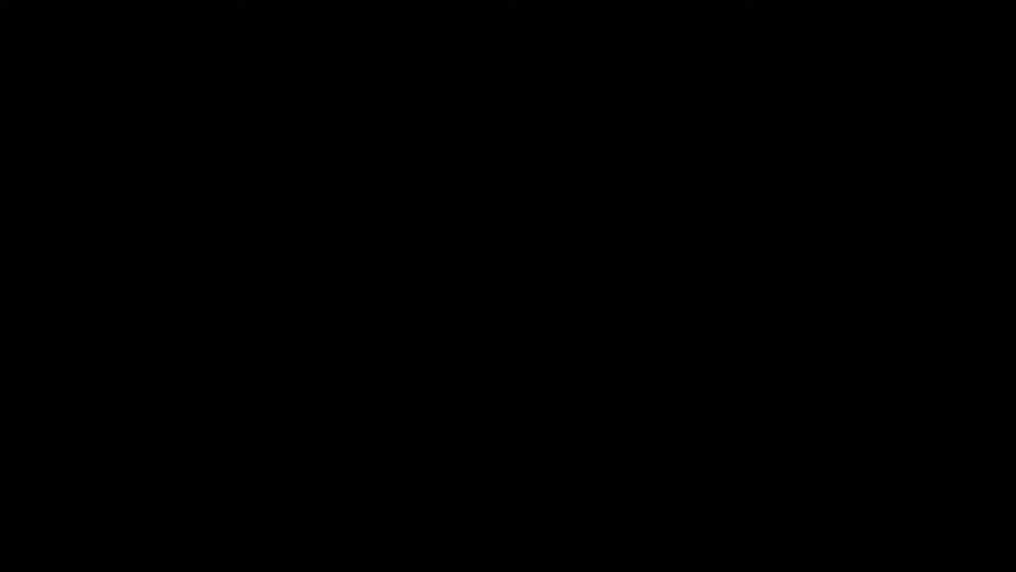
click(611, 188)
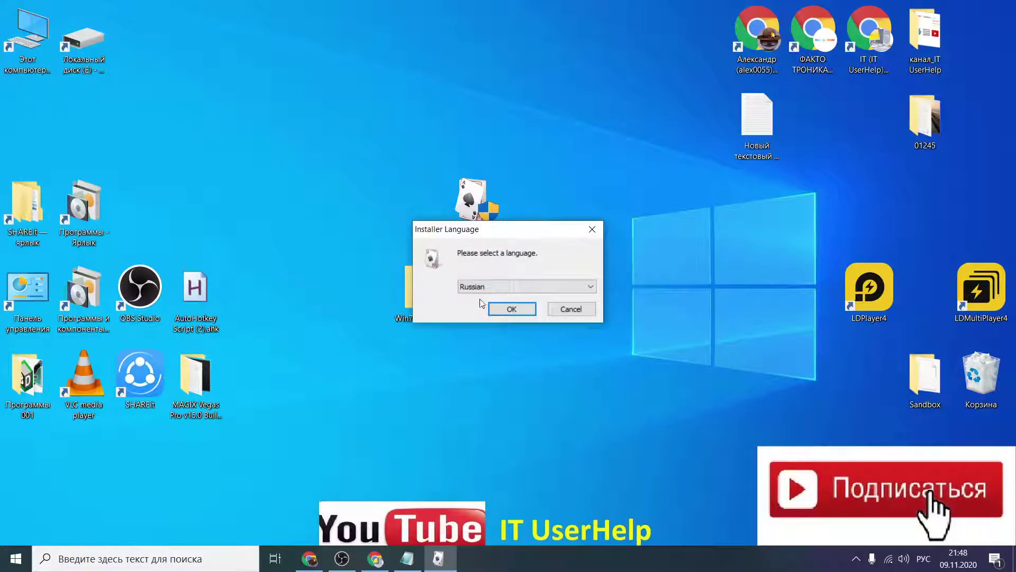
click(568, 290)
click(508, 365)
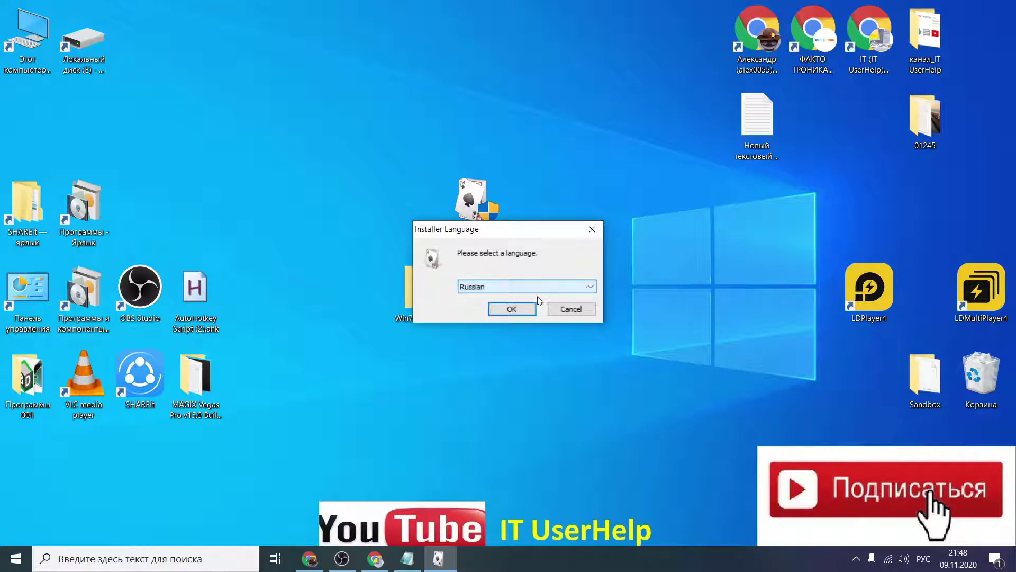
click(519, 307)
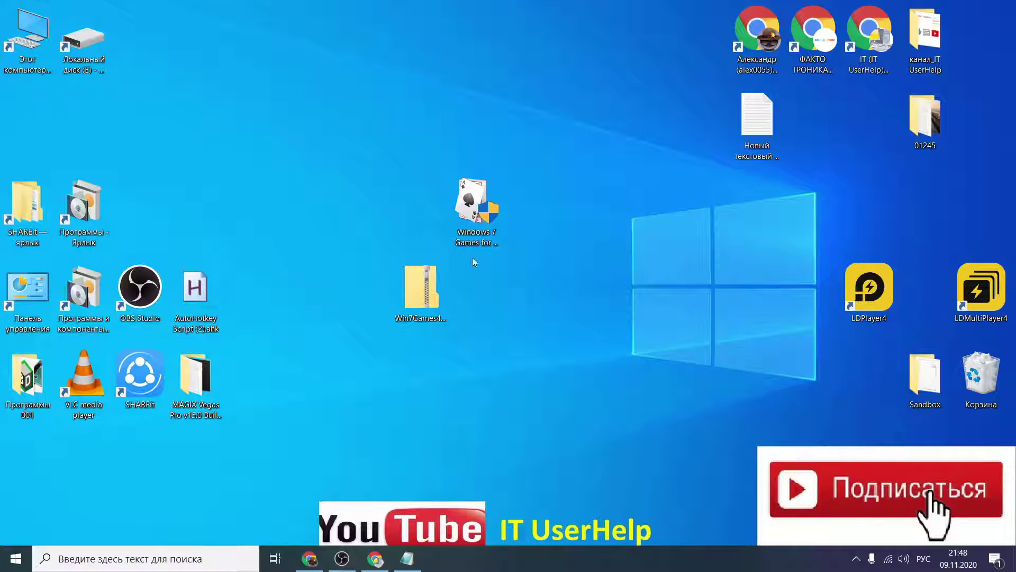
click(856, 559)
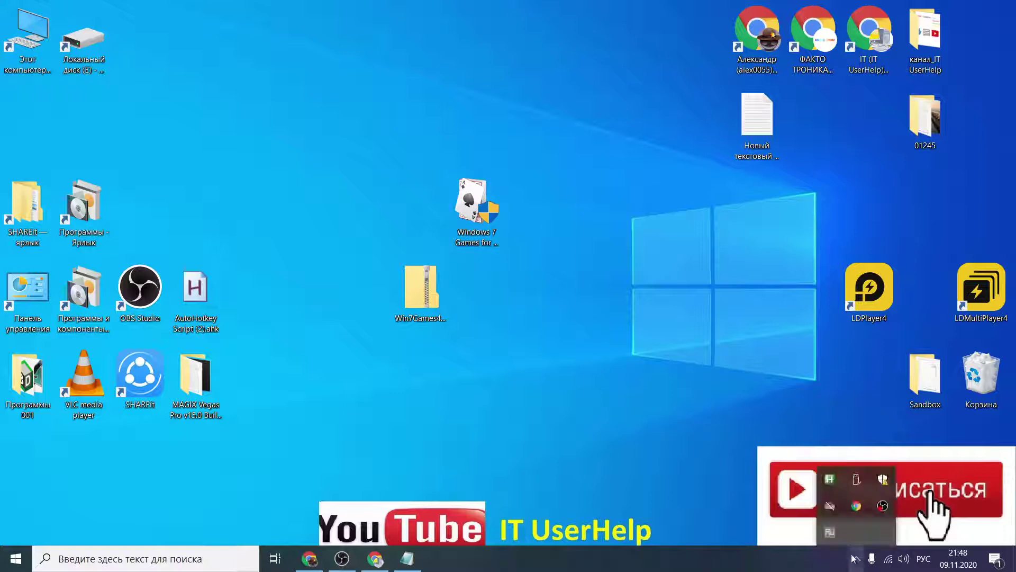
click(856, 559)
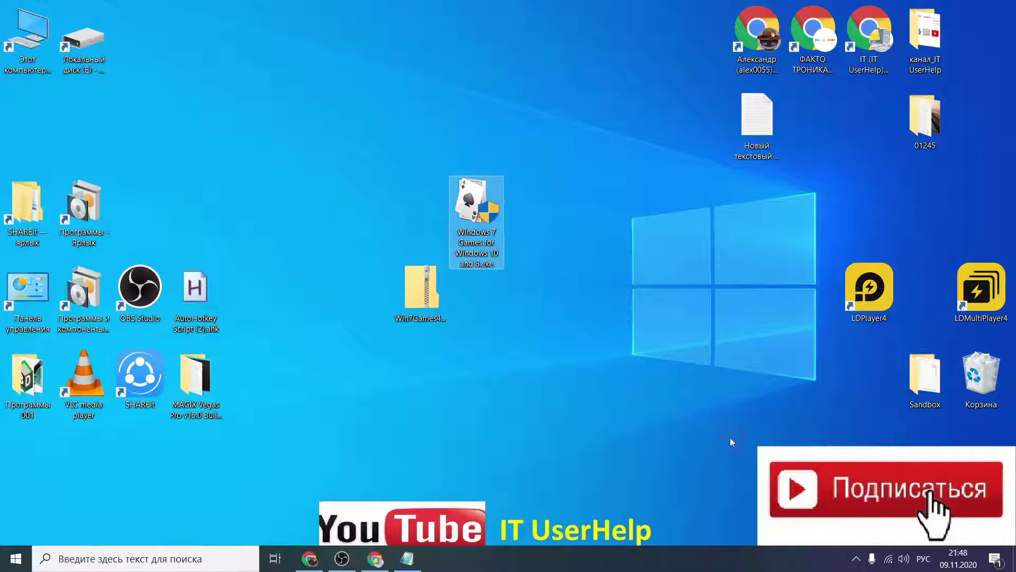
Launch the Windows 7 Games installer again and cancel the setup wizard that is already open
double_click(492, 205)
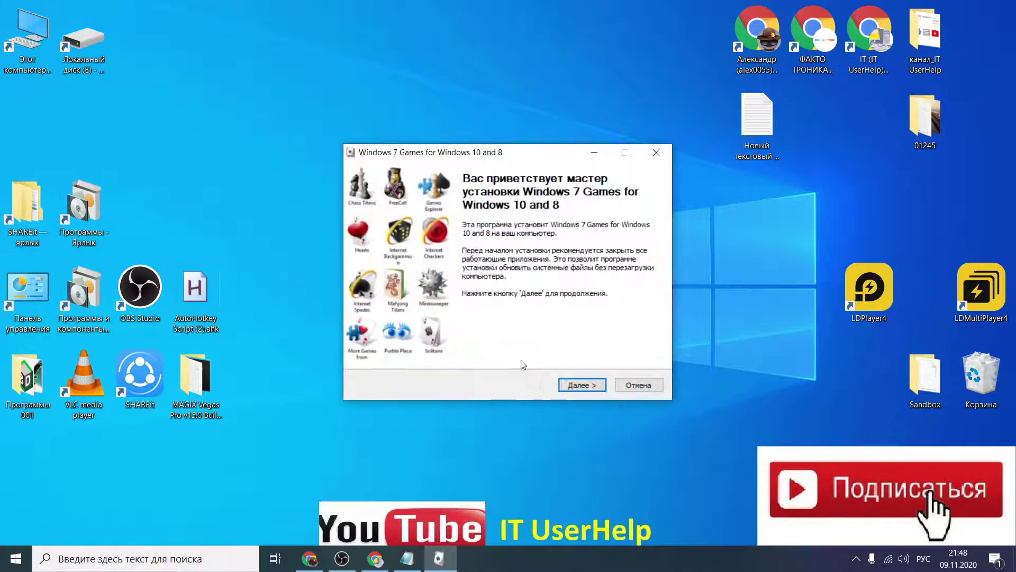
drag(533, 154, 509, 154)
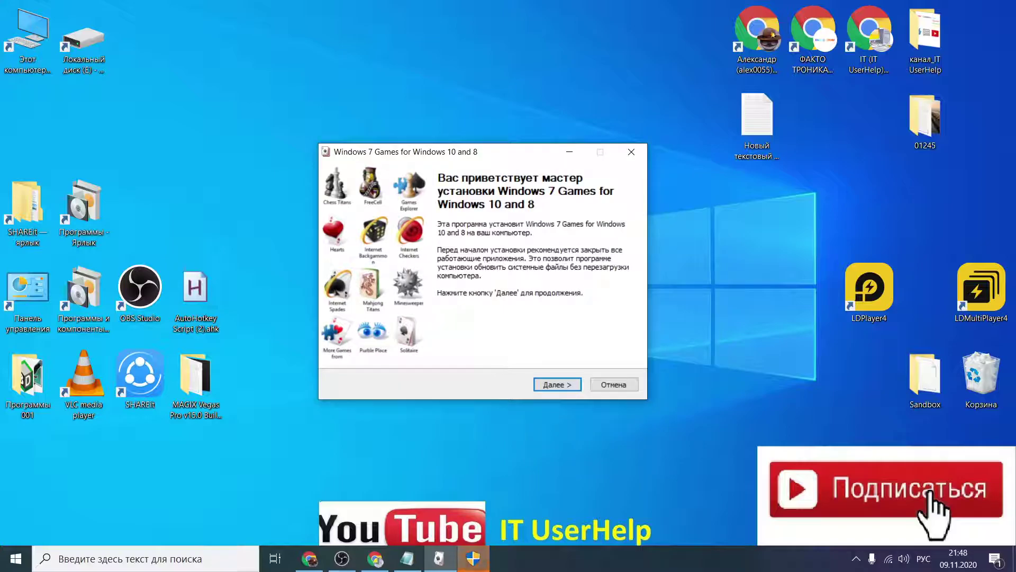
click(473, 558)
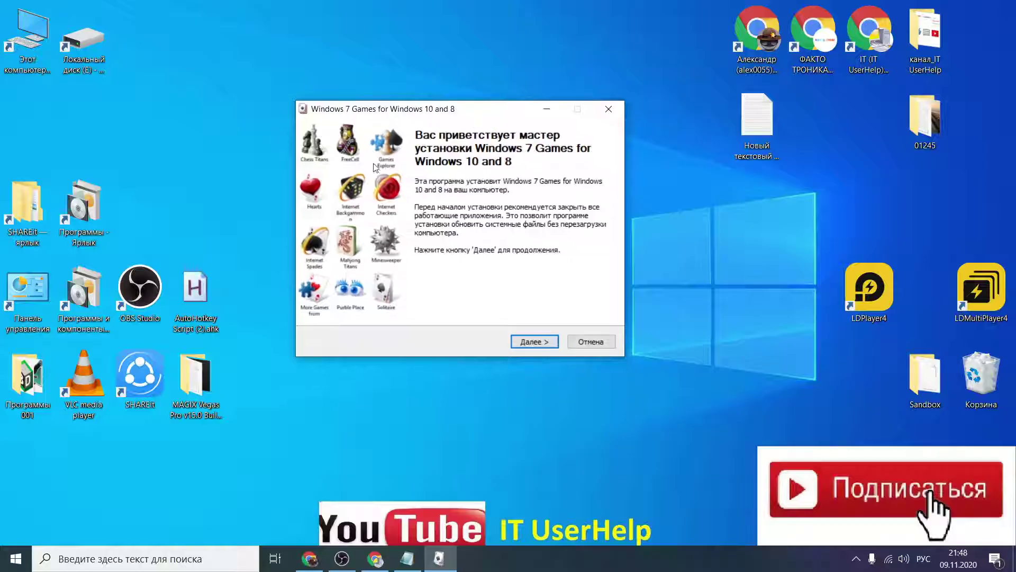
click(585, 342)
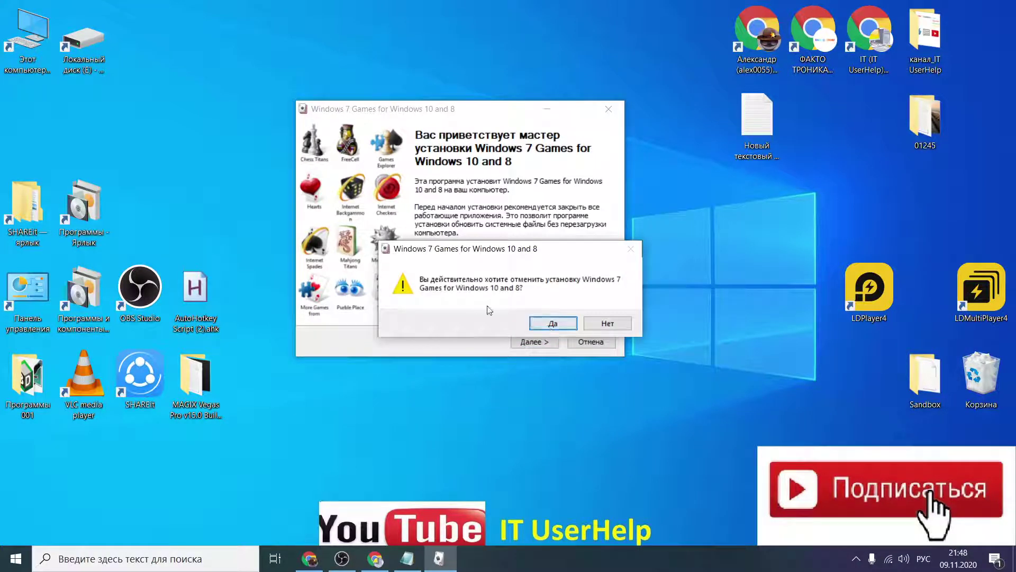
click(553, 323)
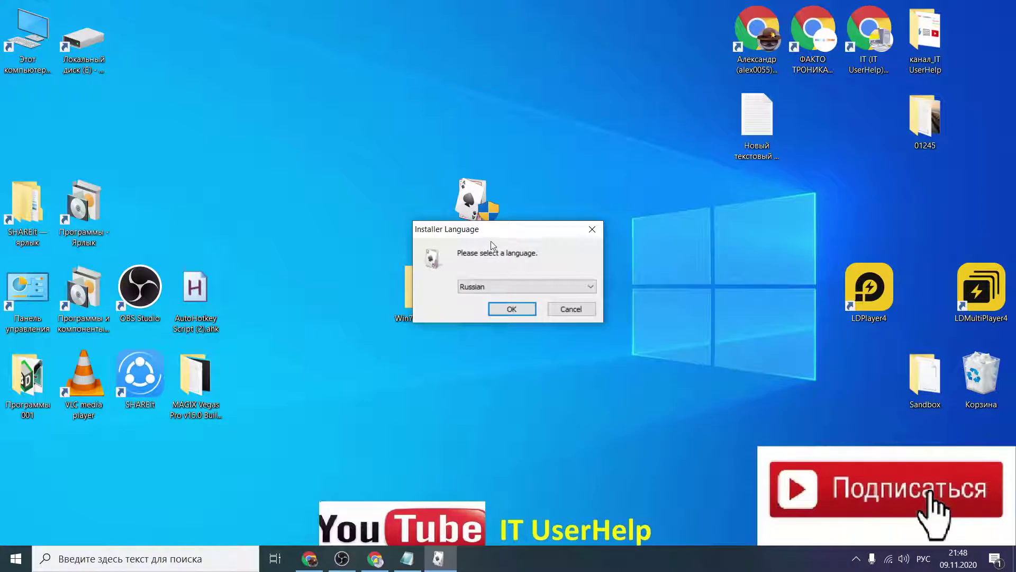
Accept Russian as the installer language, continue to the component selection and review the list of games
click(510, 310)
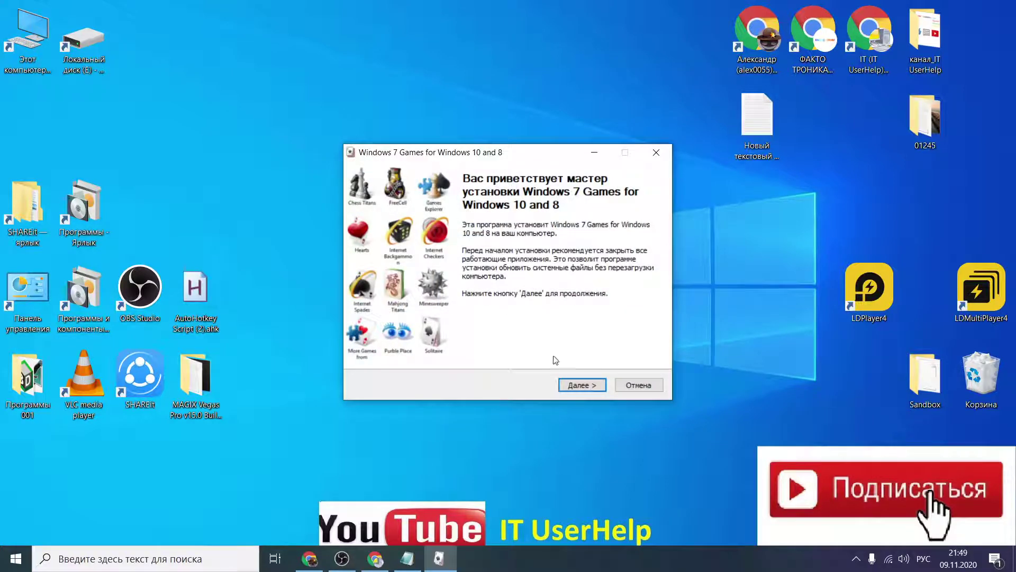
click(562, 384)
scroll(646, 301, down, 1)
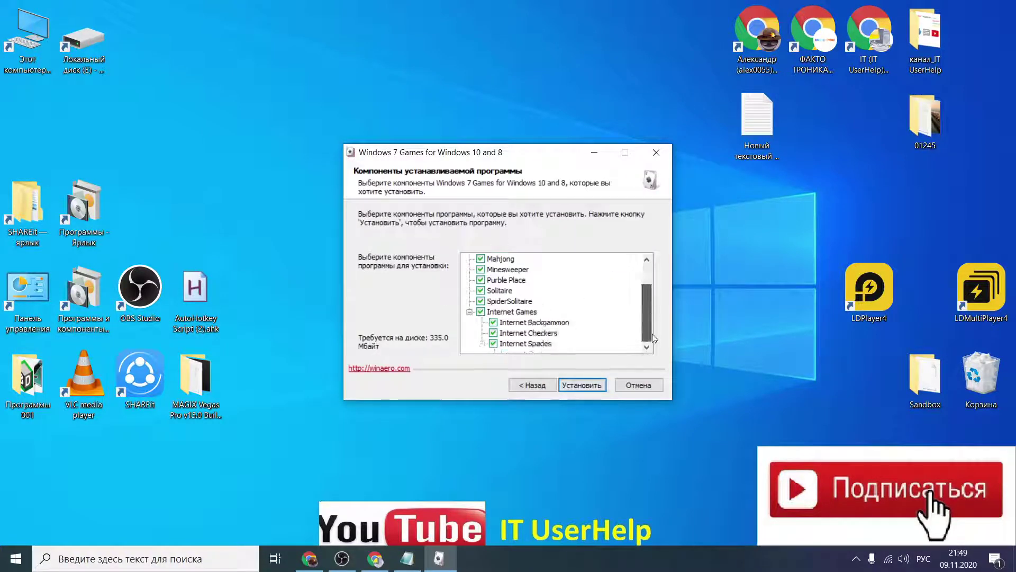
Look through the list of game components, from Chess to the Internet Games, in the setup wizard
drag(650, 295, 650, 275)
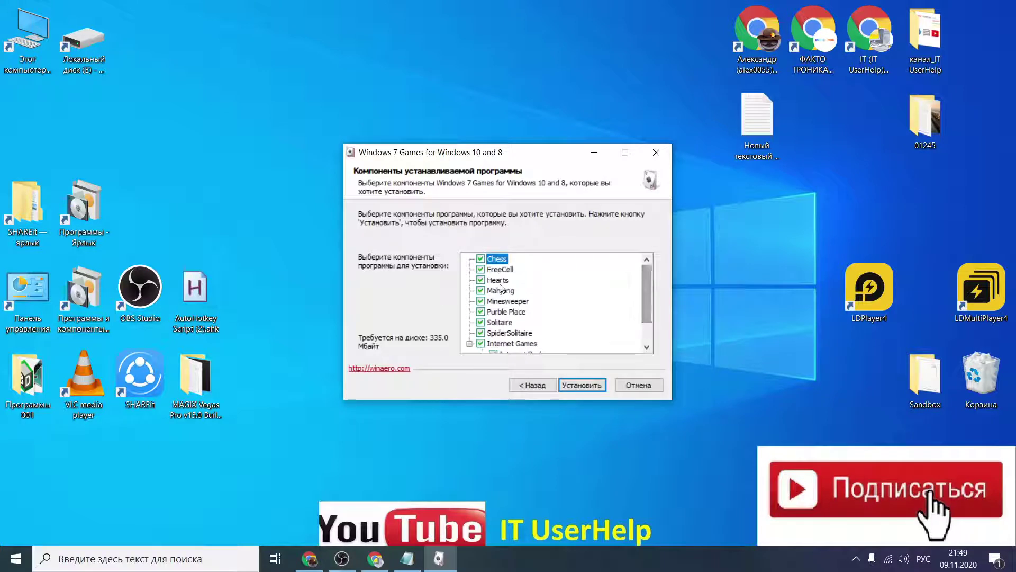
scroll(648, 317, down, 1)
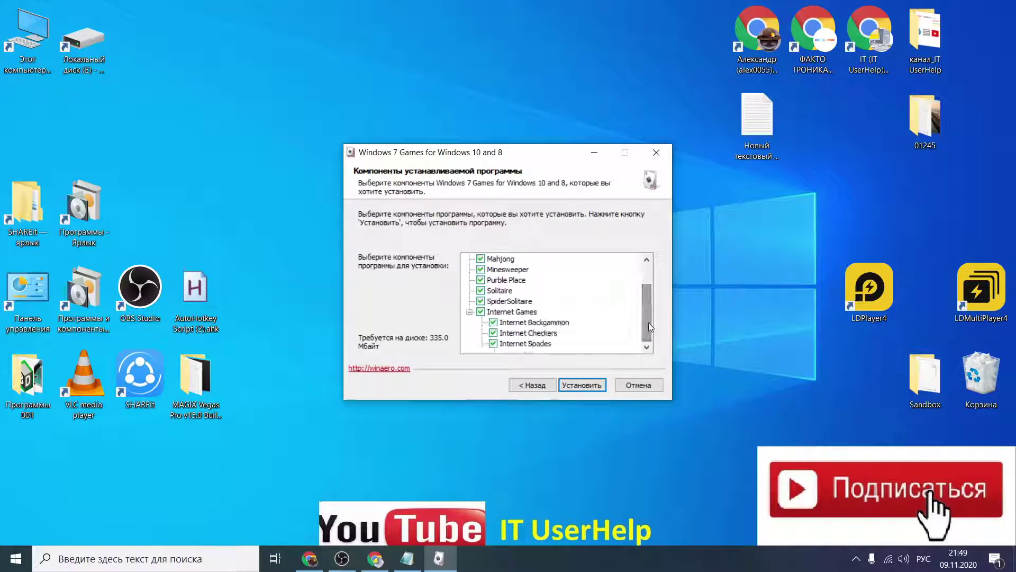
drag(649, 322, 646, 280)
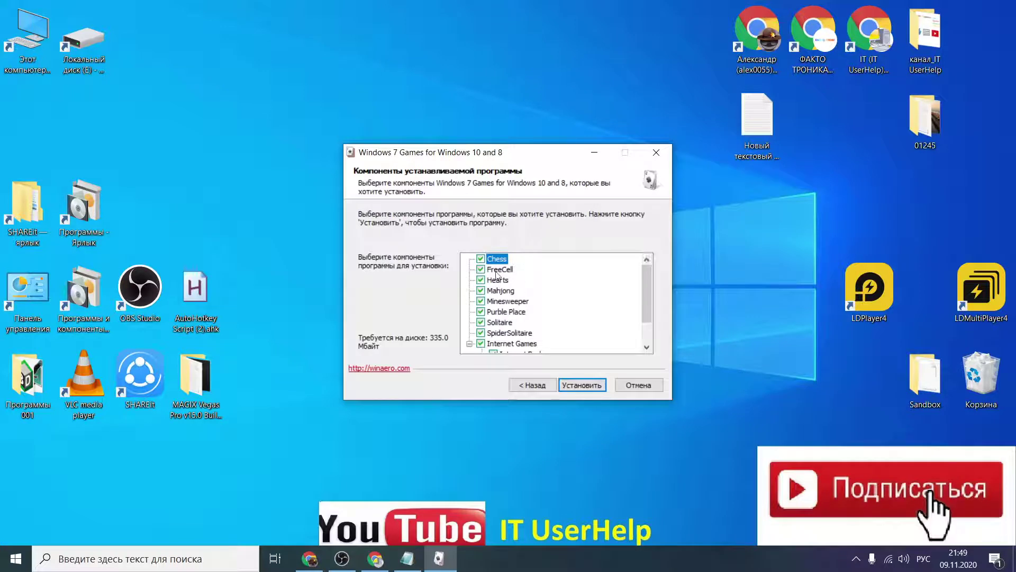
click(481, 258)
click(481, 265)
click(481, 259)
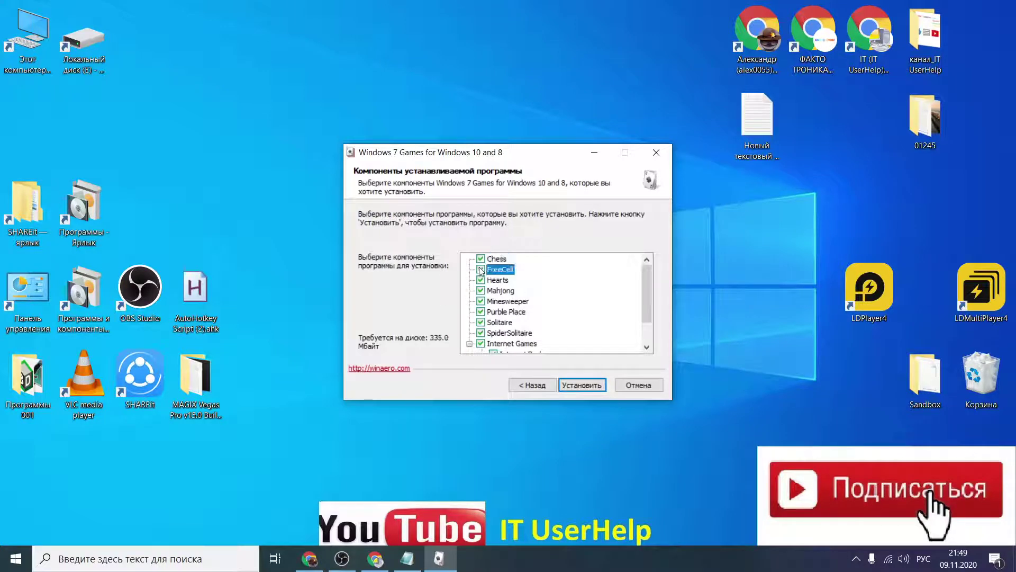
Deselect Internet Spades, Internet Checkers and Internet Backgammon in the component list and select all three again
drag(646, 309, 652, 333)
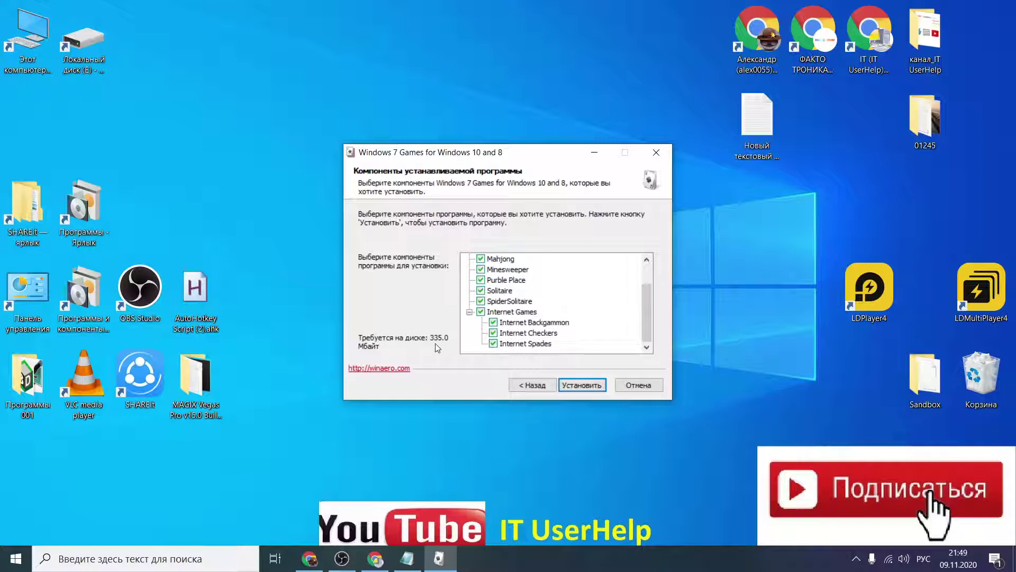
click(494, 343)
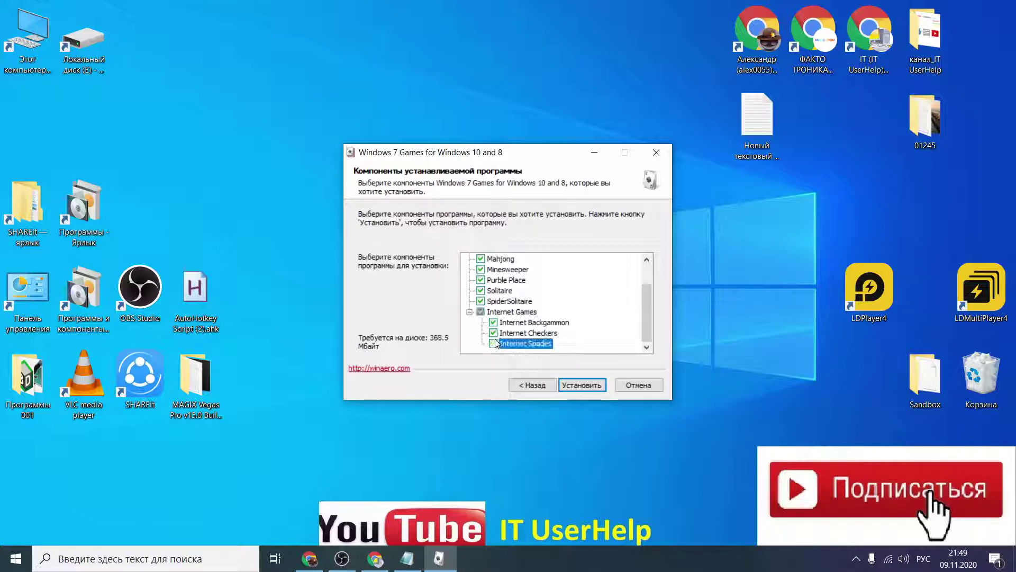
click(493, 333)
click(493, 322)
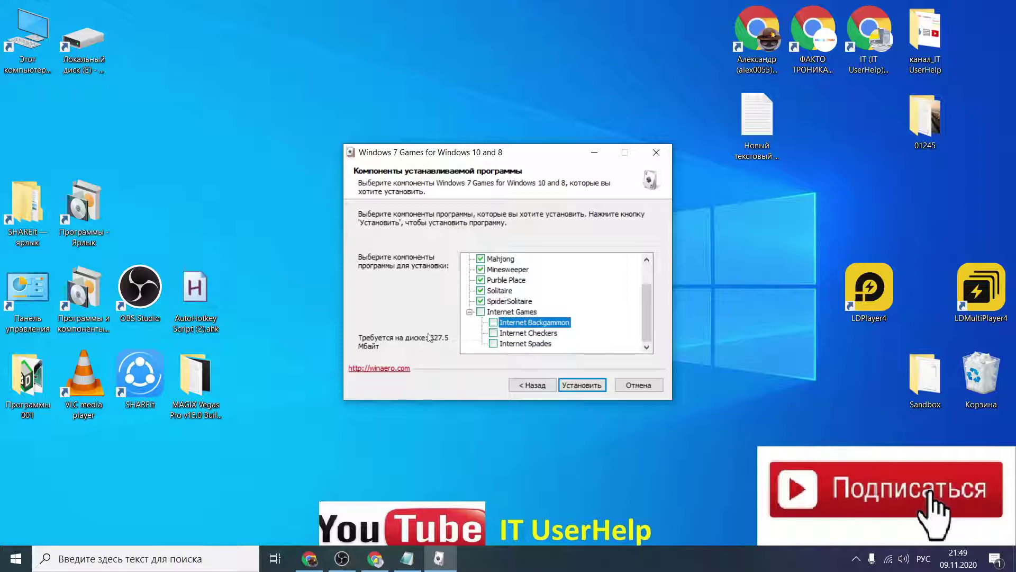
click(493, 322)
click(493, 333)
click(493, 343)
Install all the selected games and finish the setup wizard, closing the winaero.com page it opens
click(571, 393)
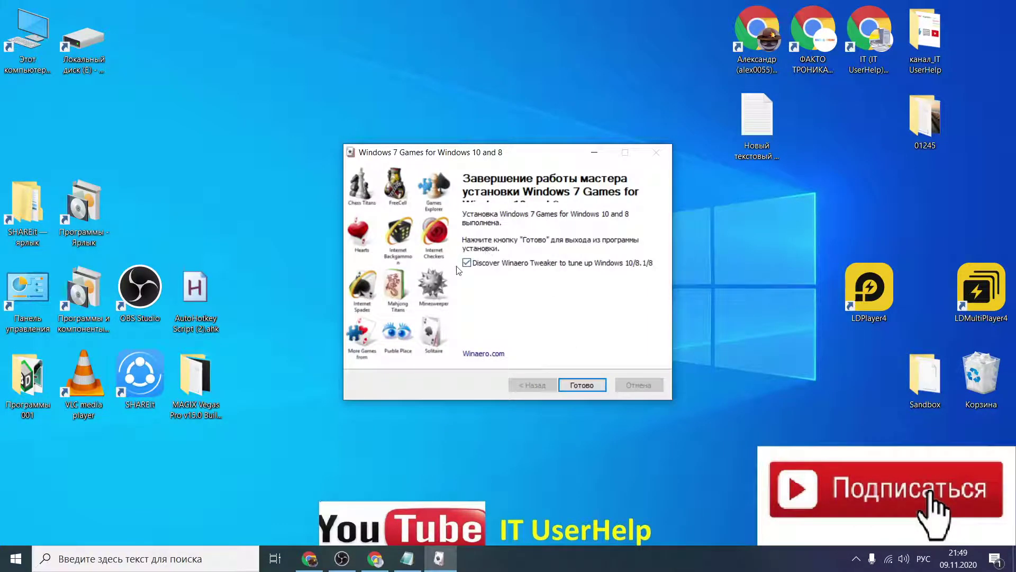
click(467, 265)
click(468, 264)
drag(527, 156, 543, 121)
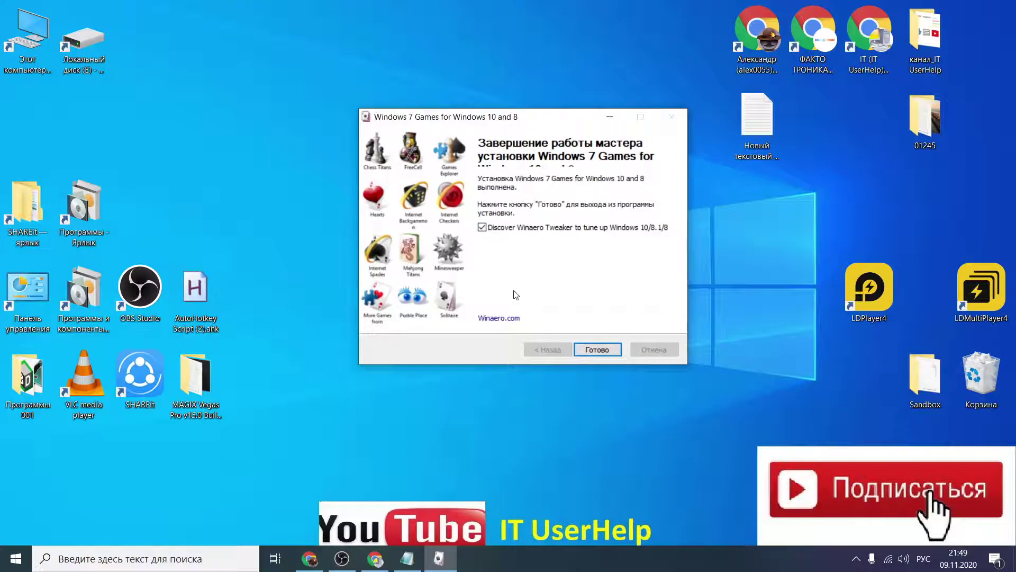
click(605, 352)
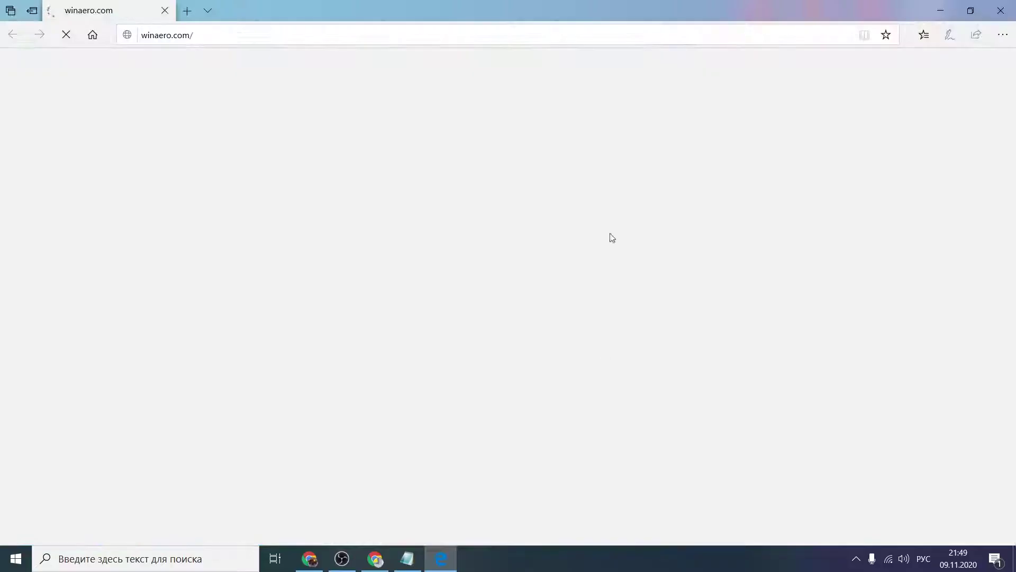
click(1003, 7)
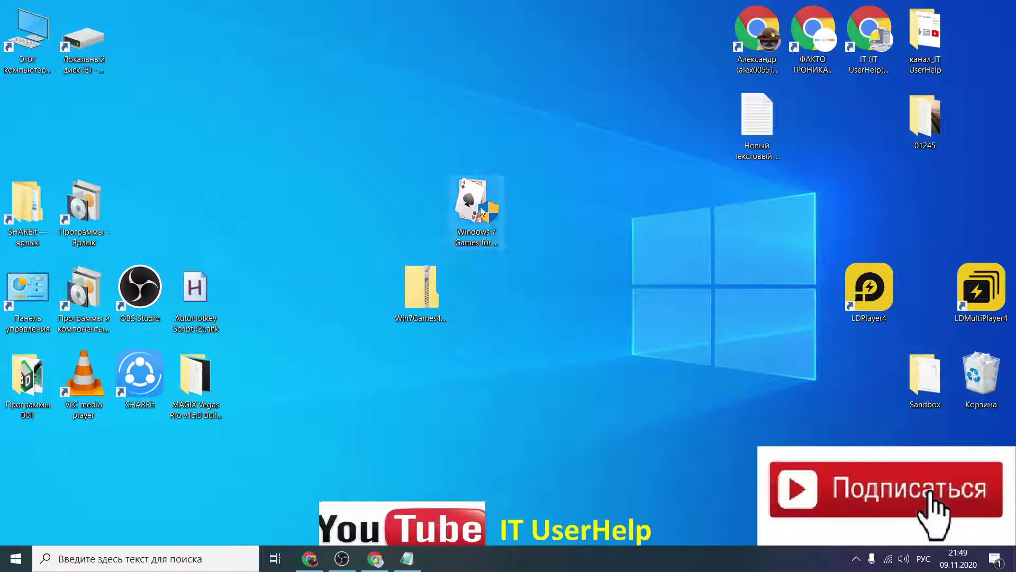
Delete the Windows 7 Games zip archive and the installer "Windows 7 Games for Windows 10 and 8.exe" from the desktop
drag(481, 206, 837, 394)
drag(870, 381, 870, 381)
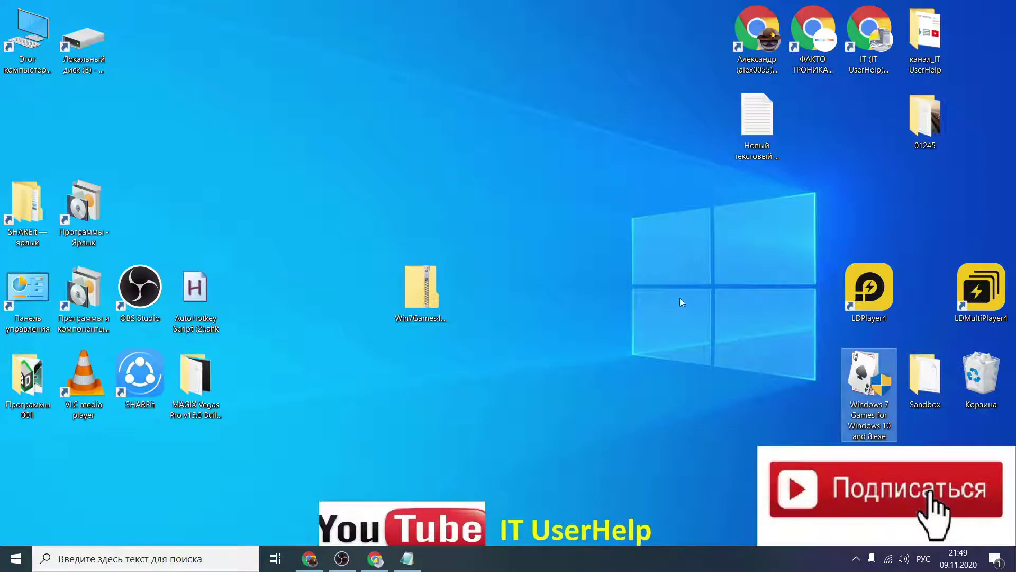
drag(422, 290, 1001, 394)
click(874, 387)
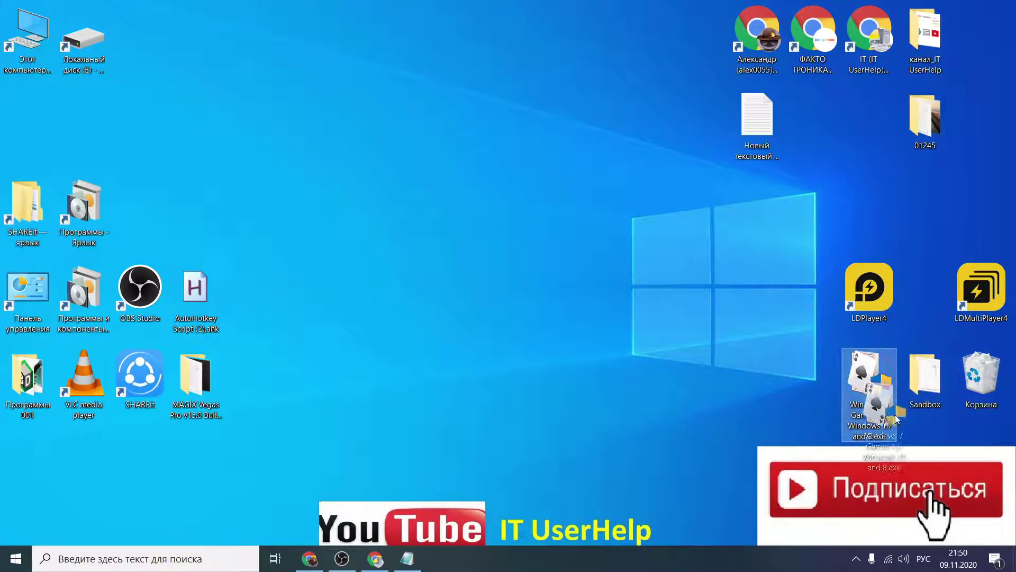
key(Delete)
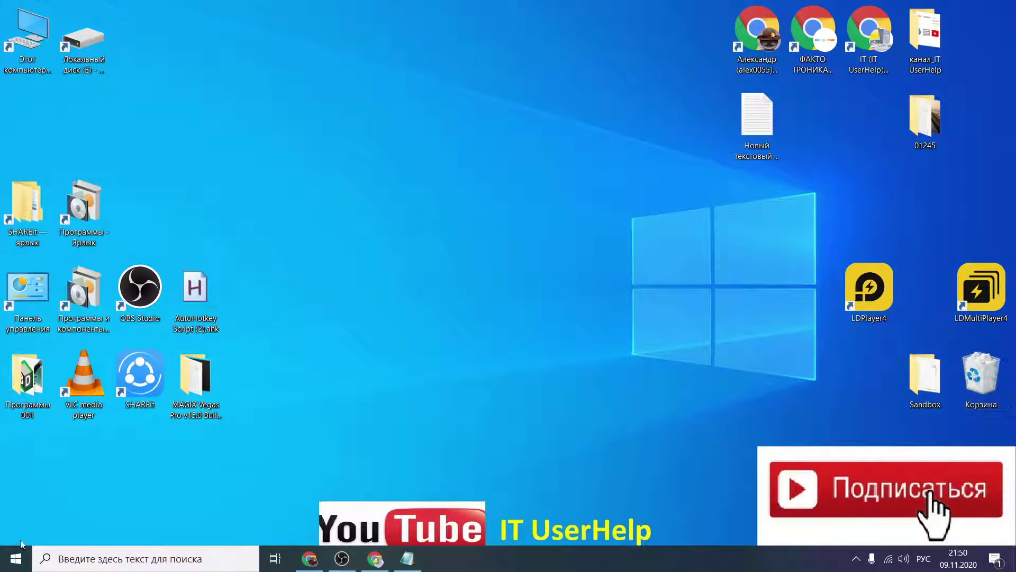
Expand the recently added apps in Start and look over the newly installed games
click(15, 558)
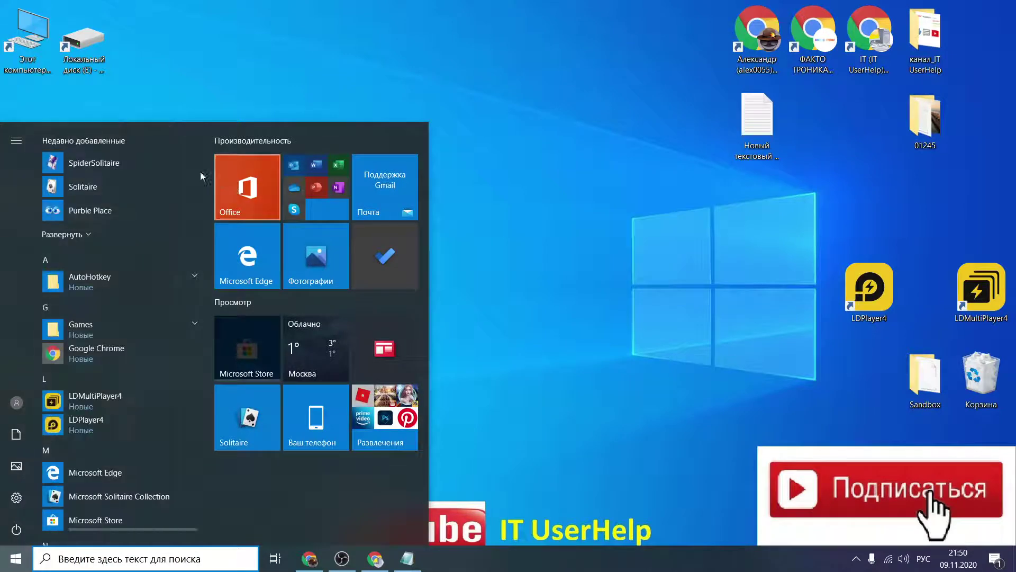
click(67, 234)
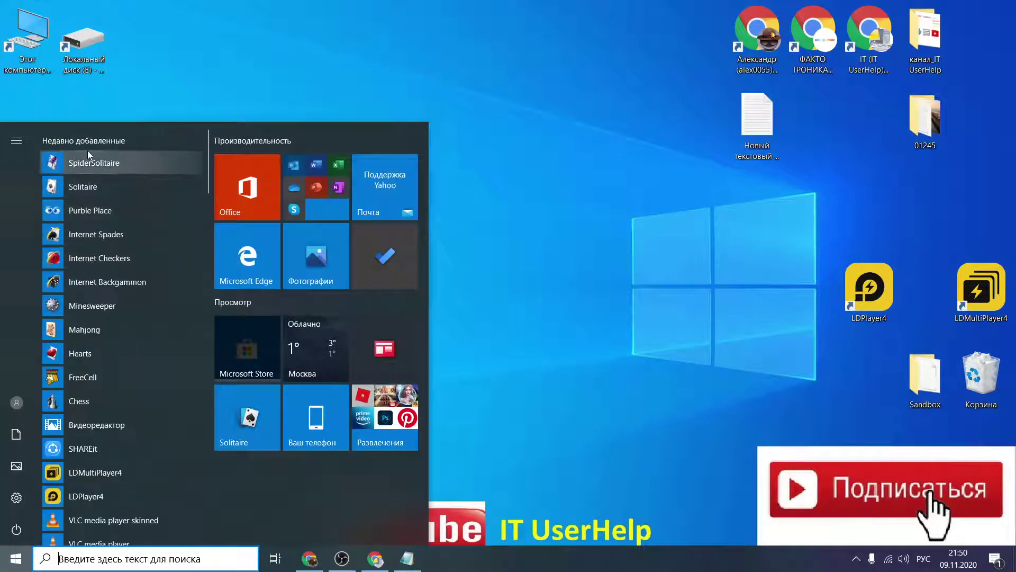
scroll(88, 170, down, 3)
scroll(87, 180, up, 3)
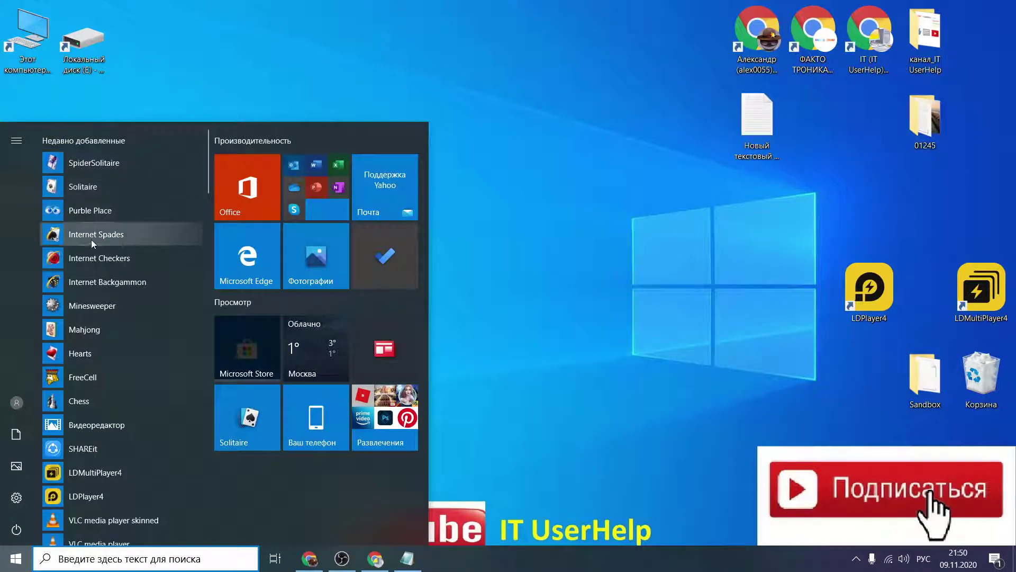
Browse the full app list in Start, expand the Games folder and look through the games it contains
scroll(91, 244, down, 15)
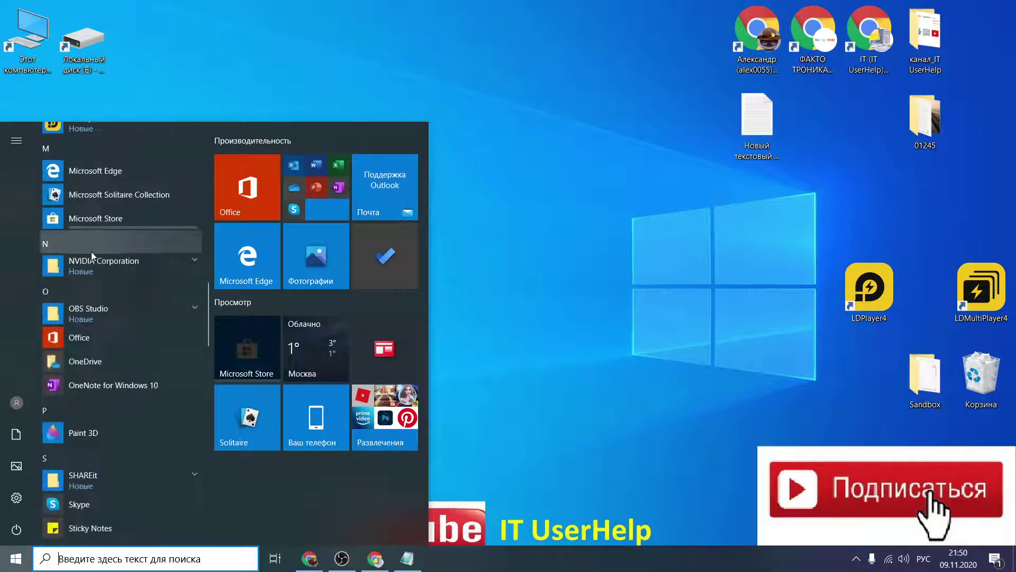
scroll(91, 252, down, 15)
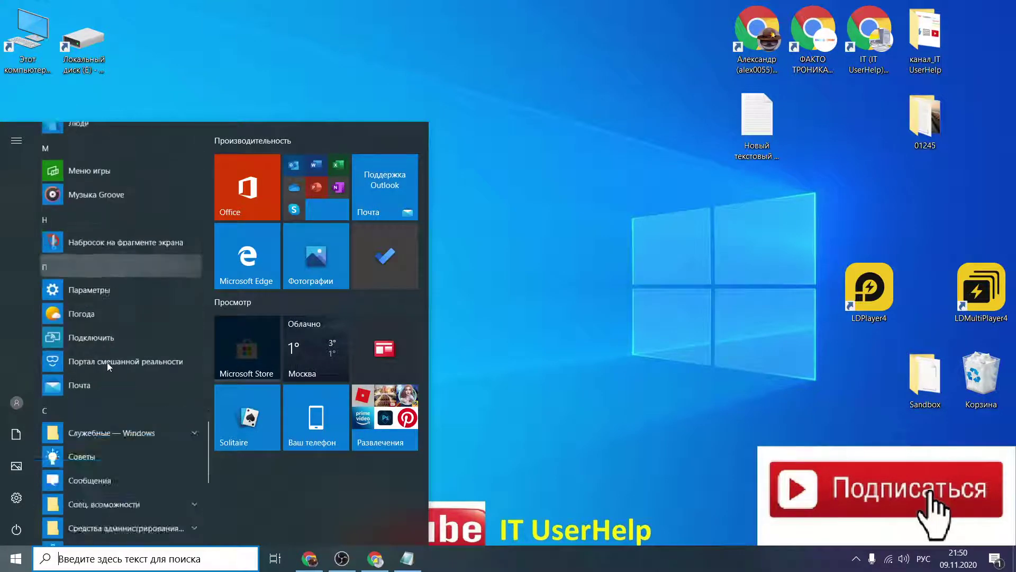
scroll(115, 391, down, 5)
scroll(120, 438, up, 3)
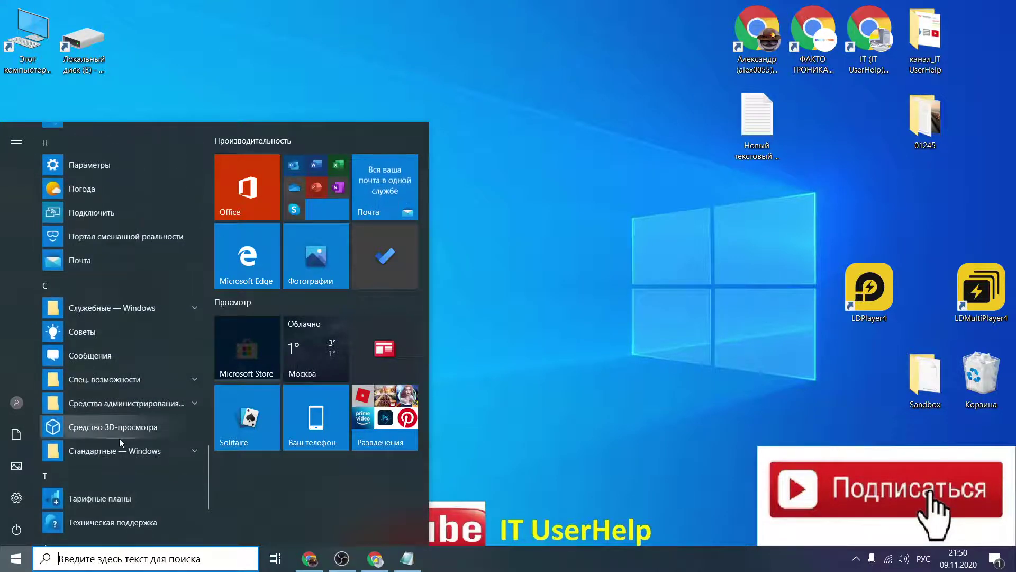
scroll(142, 404, up, 3)
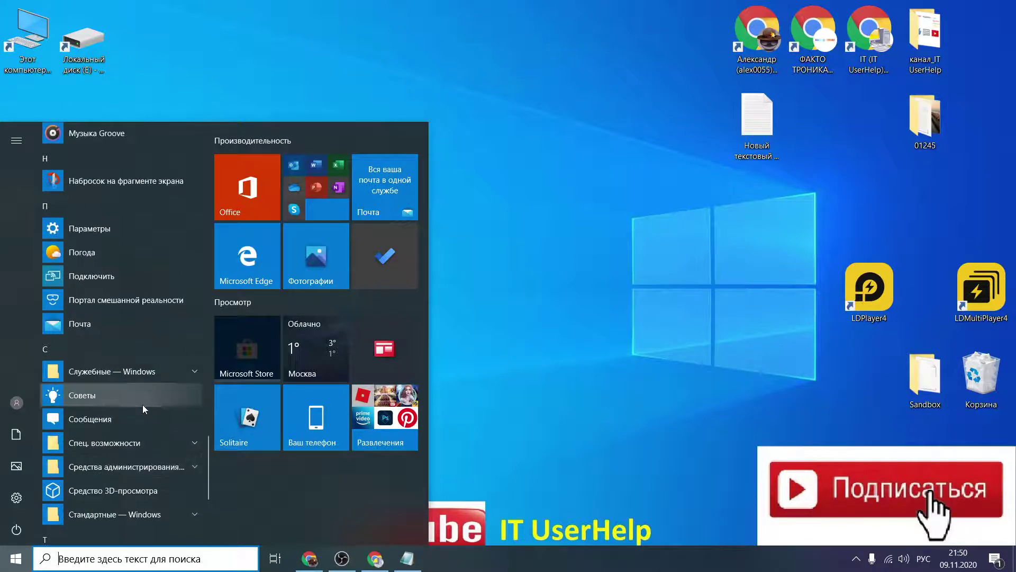
scroll(142, 404, up, 10)
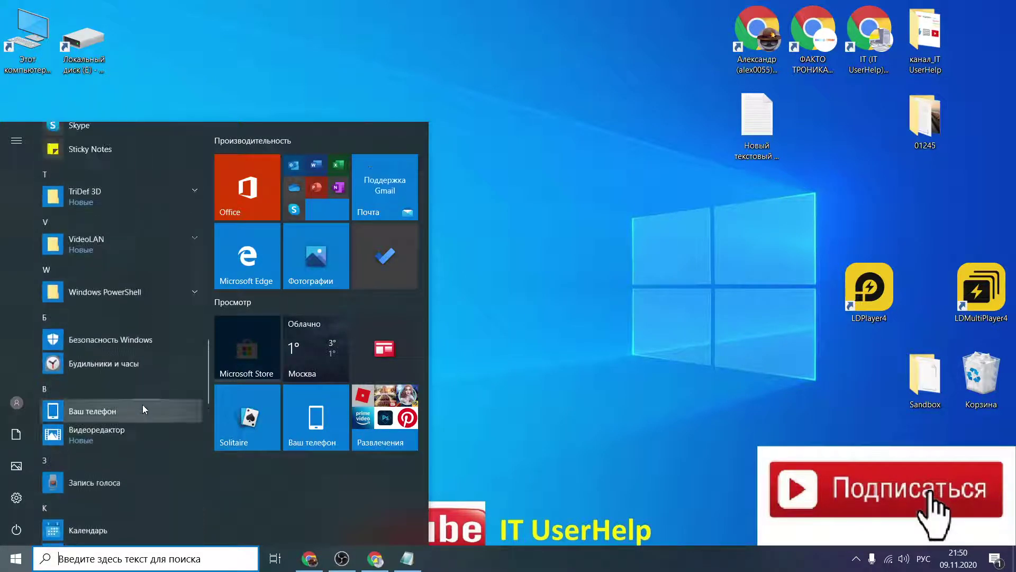
scroll(142, 404, up, 9)
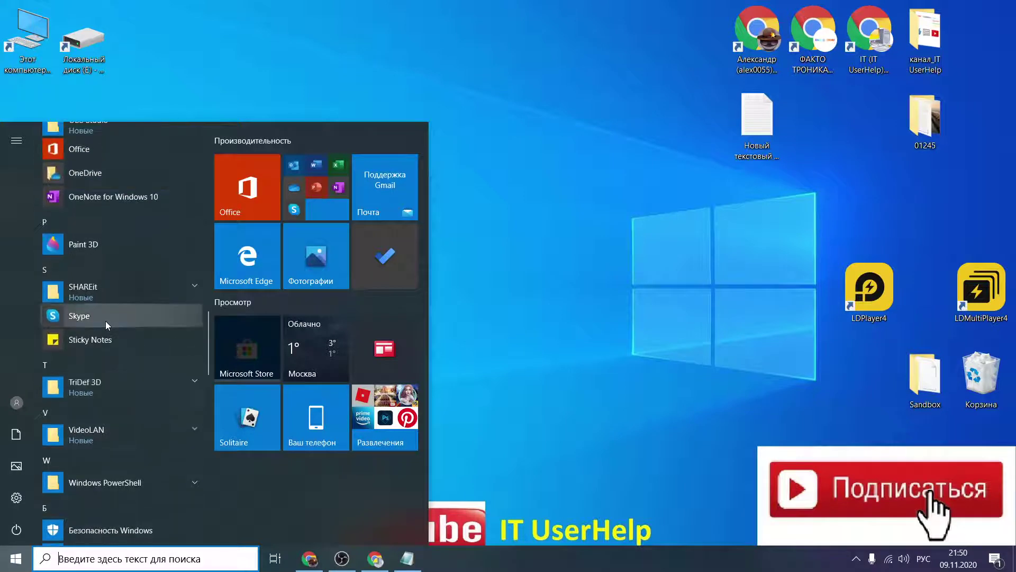
scroll(106, 321, up, 12)
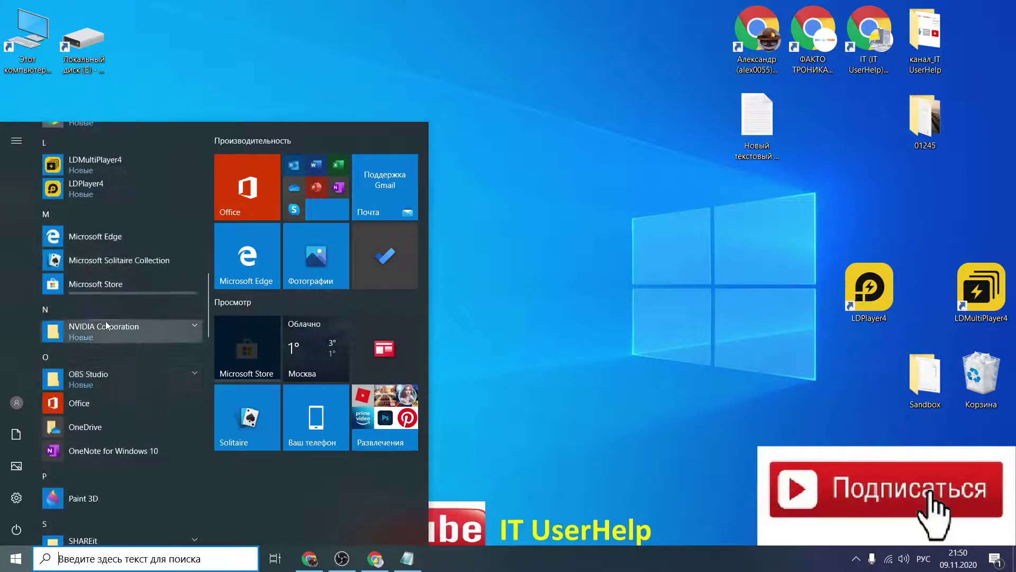
scroll(106, 324, up, 12)
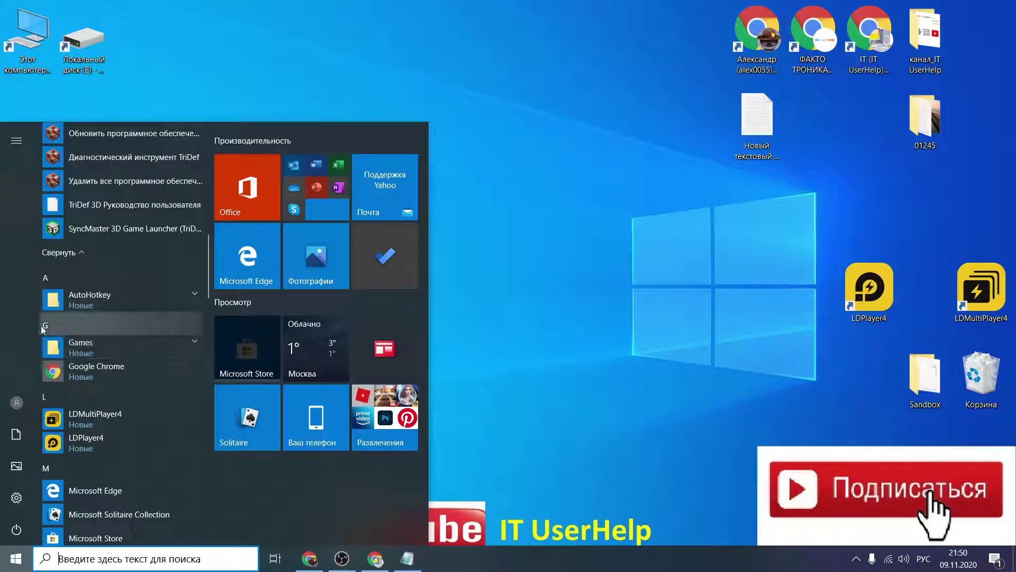
click(195, 343)
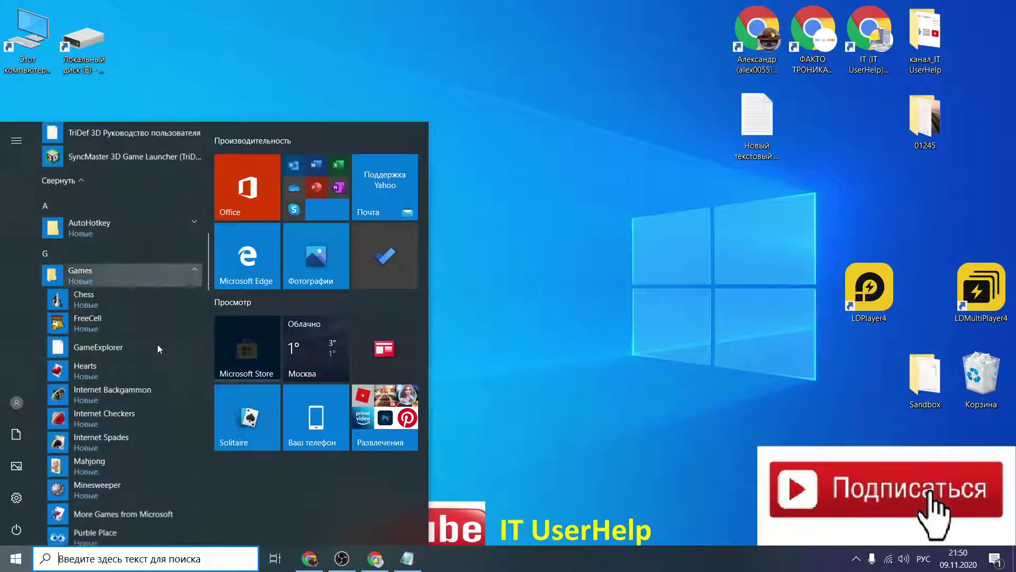
scroll(120, 254, down, 5)
scroll(109, 342, up, 5)
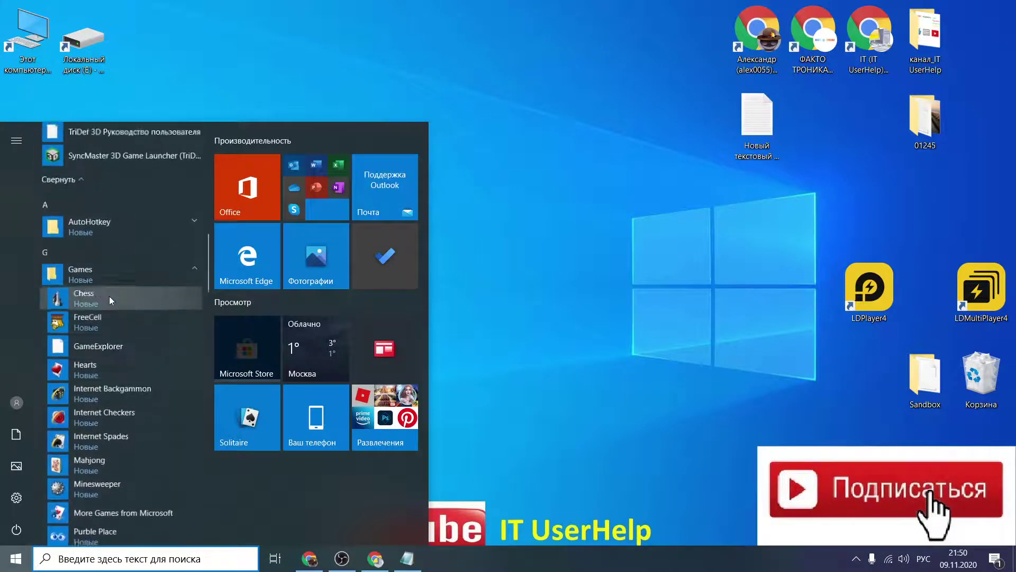
click(454, 263)
Switch to the Notepad notes, examine the path C:\ProgramData\Microsoft\Windows\Start Menu\Programs\Games and move the notes window aside
click(405, 561)
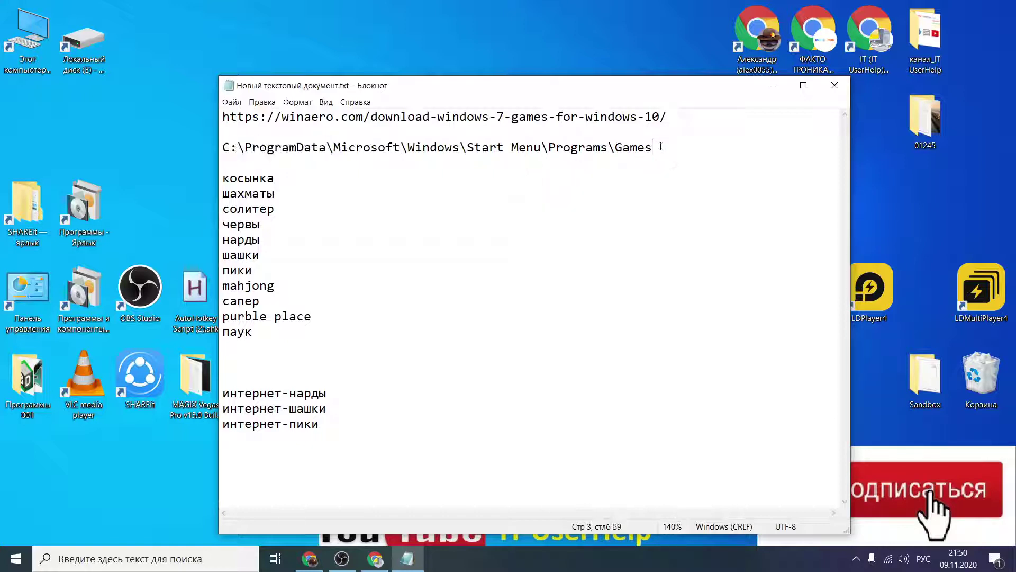
drag(661, 146, 248, 145)
right_click(270, 149)
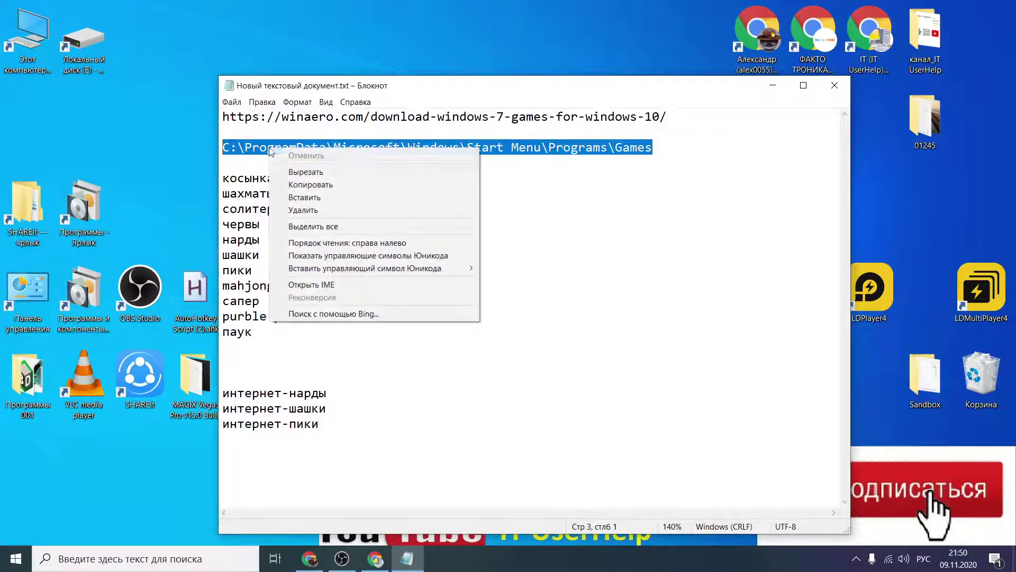
click(536, 164)
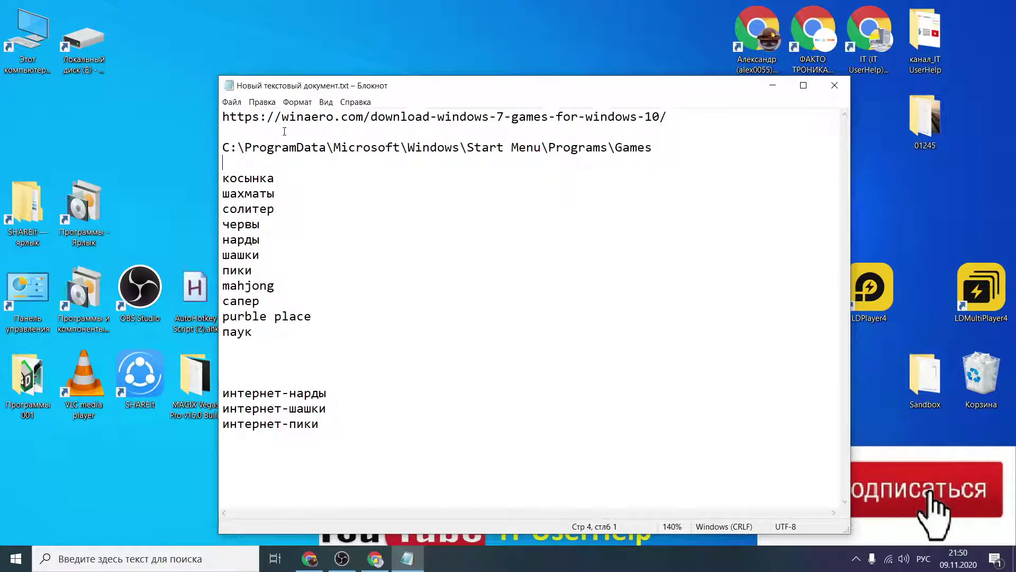
drag(412, 92, 661, 91)
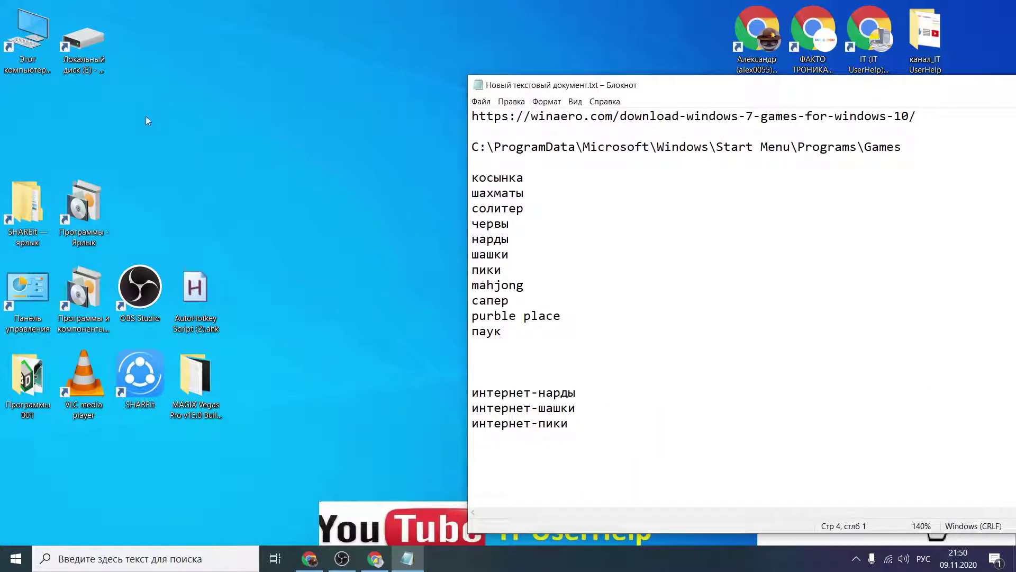
Open the Program Files folder on drive C: in File Explorer and place its window so the path in the notes stays readable
double_click(28, 31)
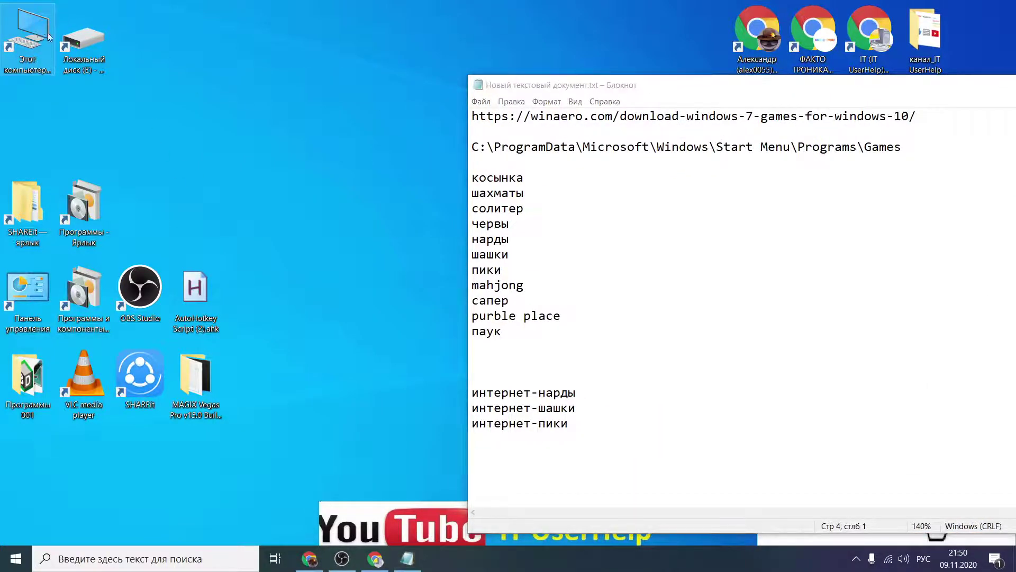
click(381, 303)
double_click(381, 304)
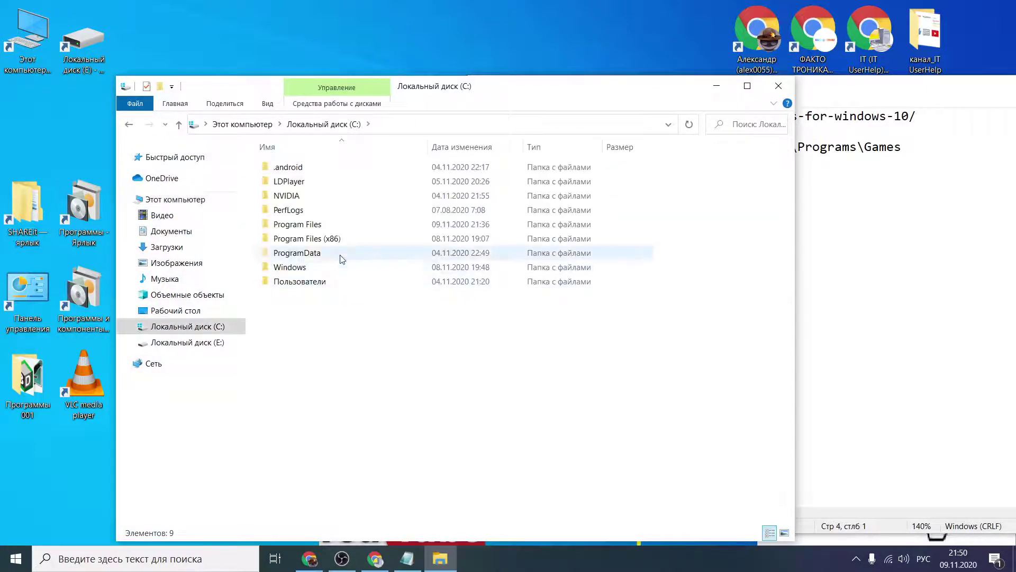
double_click(329, 226)
drag(516, 85, 547, 240)
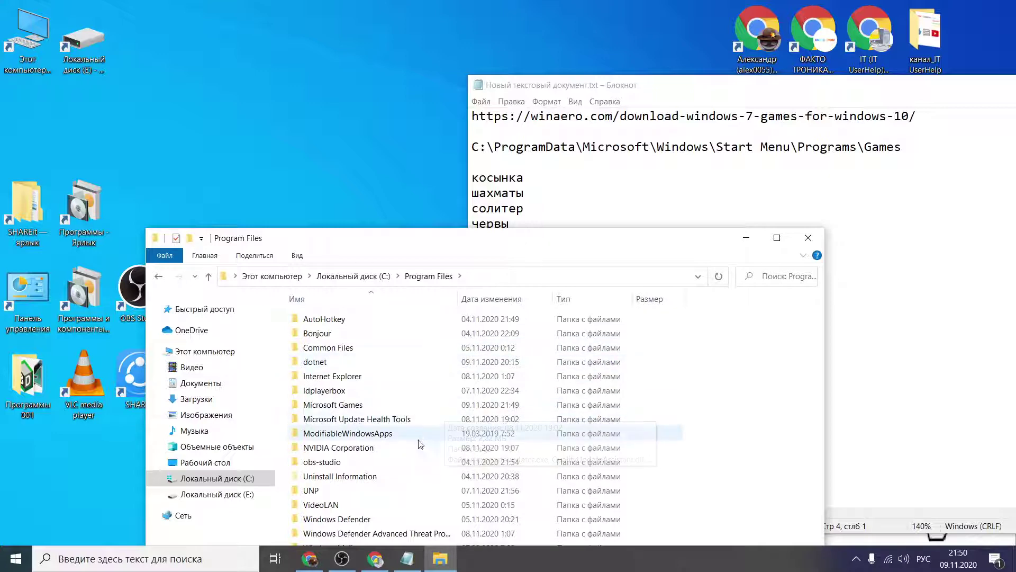
drag(437, 244, 382, 164)
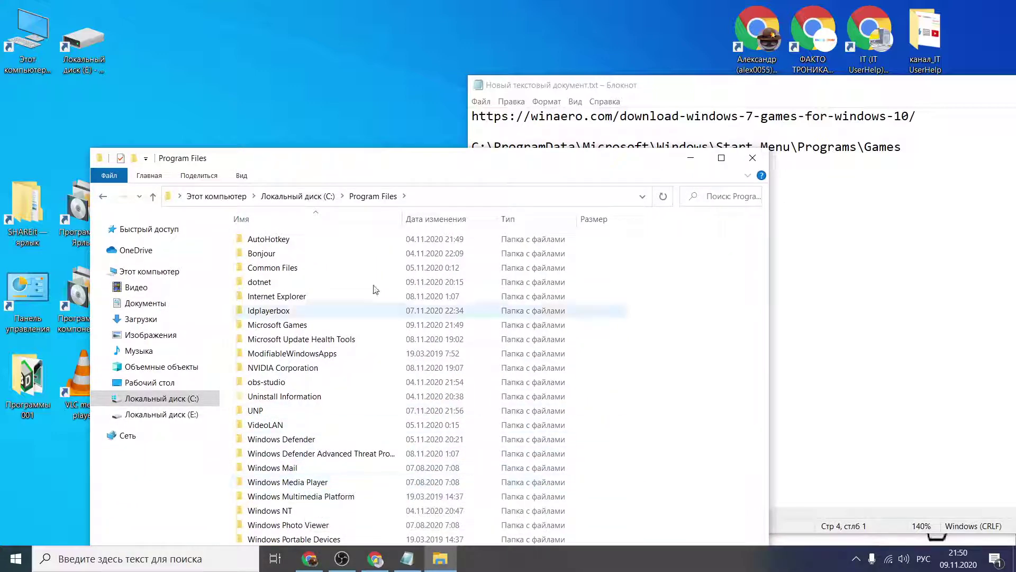
Close the Program Files window and minimize the Notepad notes to clear the desktop
drag(455, 161, 379, 180)
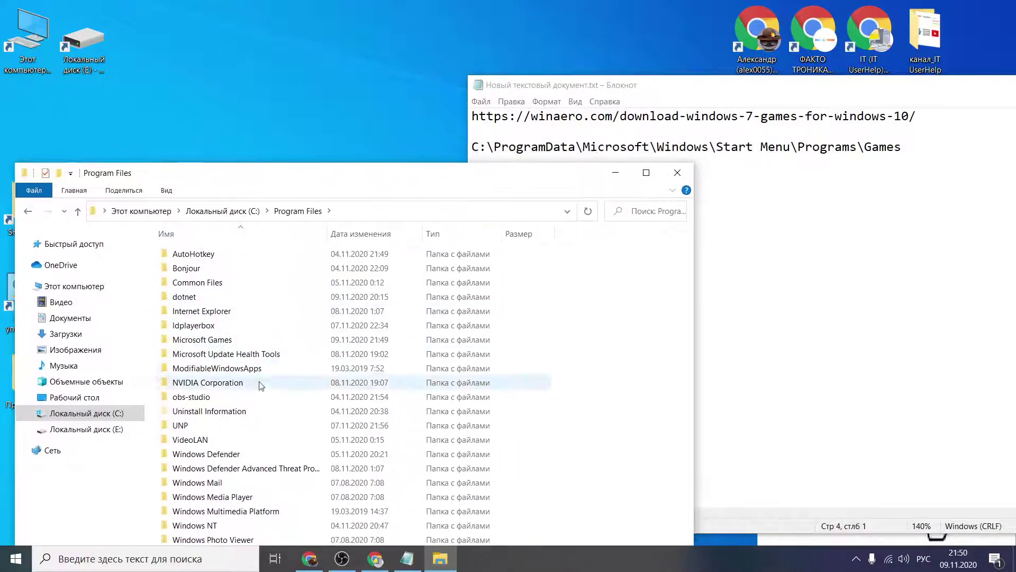
click(677, 172)
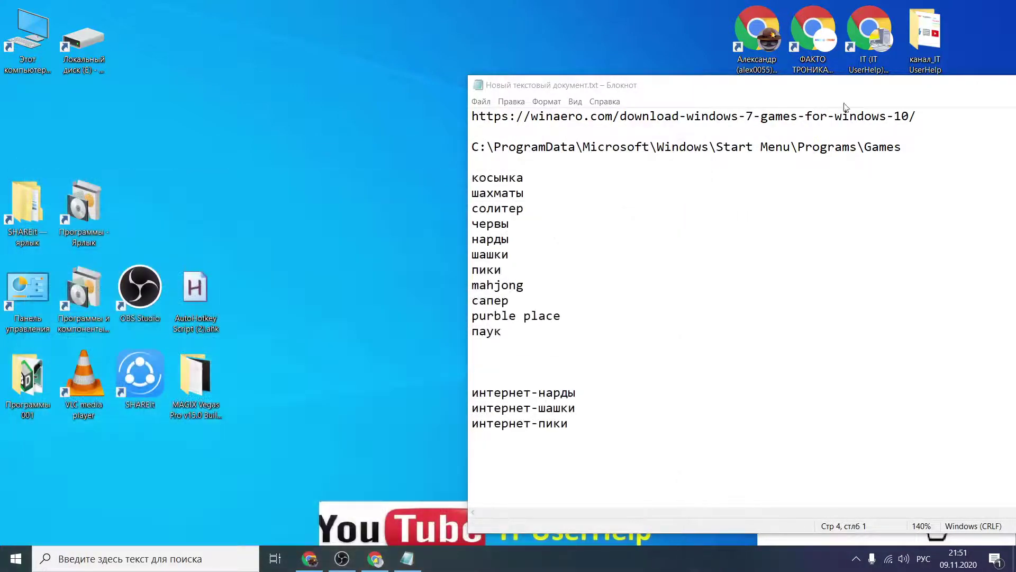
drag(995, 92, 792, 91)
click(817, 85)
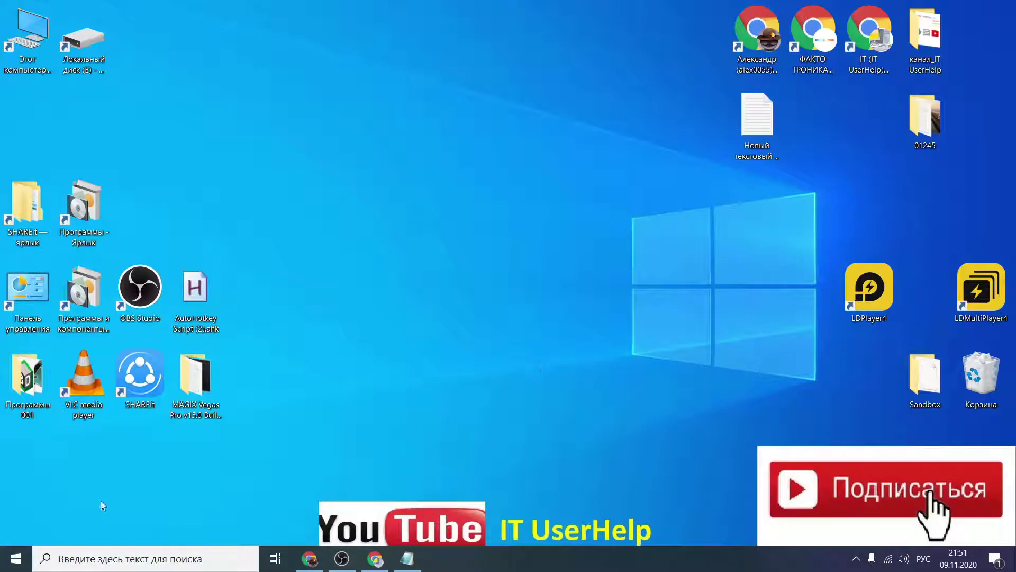
Expand the recently added apps in Start and look through the full app list for the games
click(17, 553)
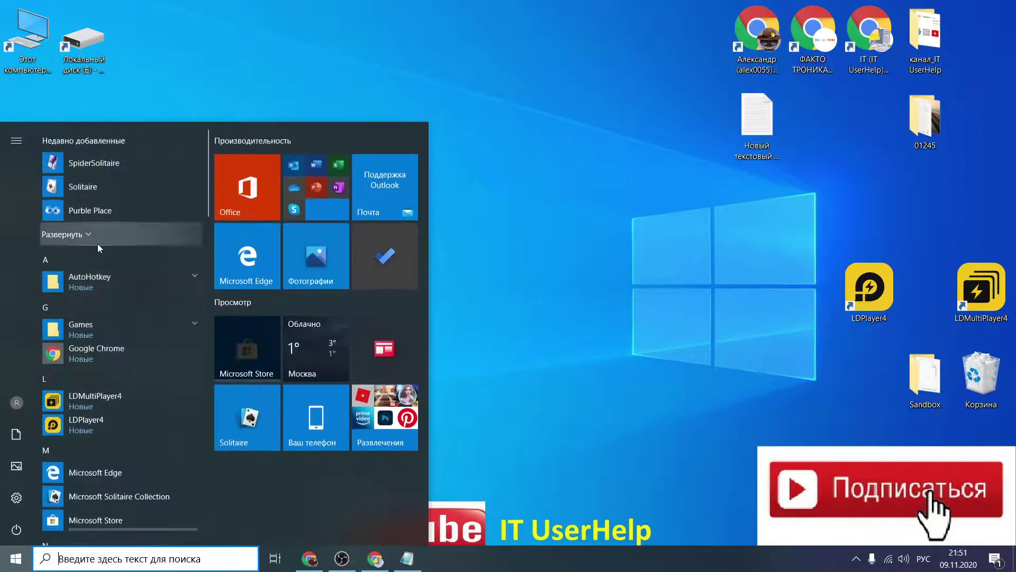
click(70, 237)
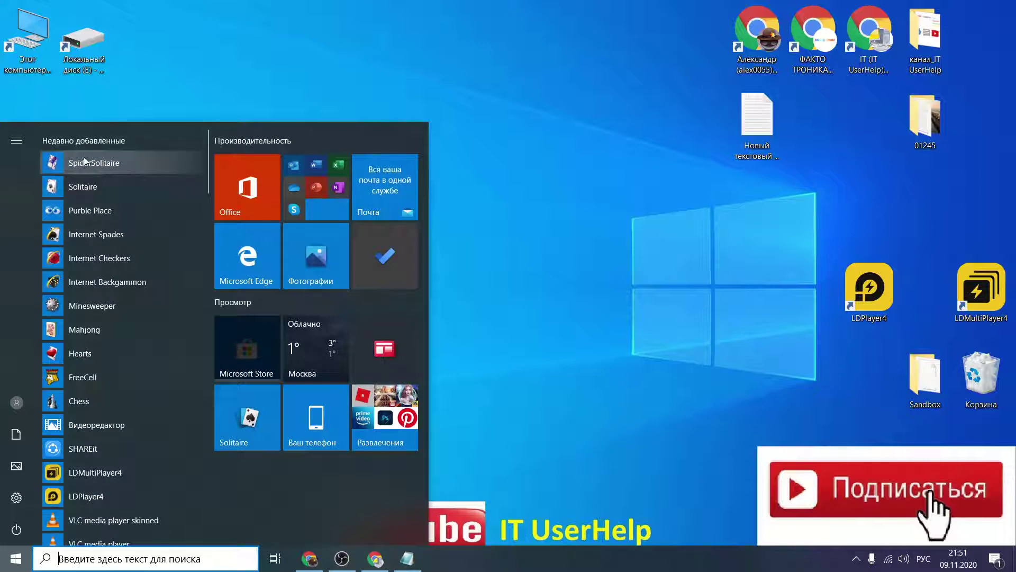
scroll(81, 275, down, 1)
scroll(82, 275, down, 1)
scroll(84, 253, up, 3)
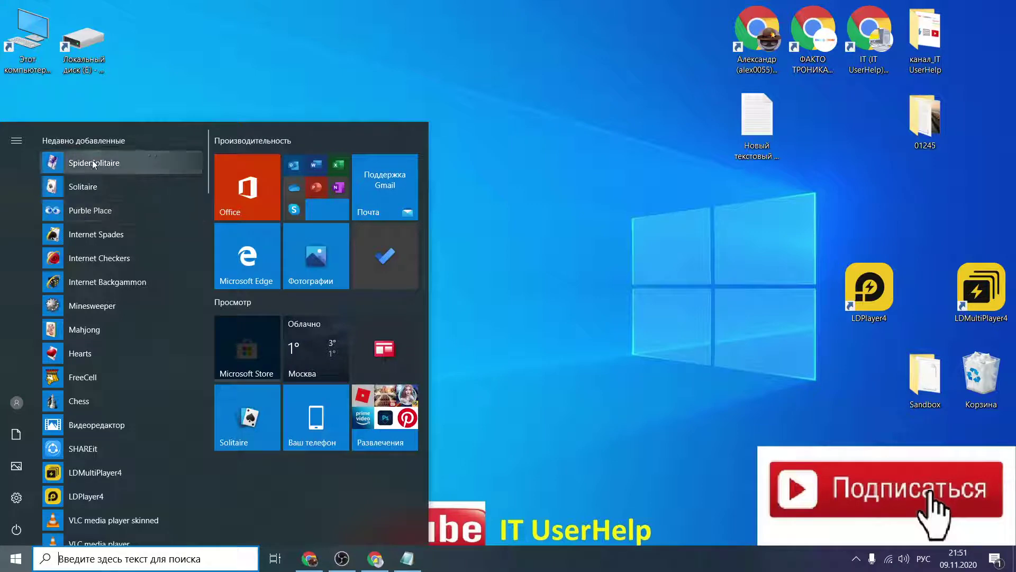
scroll(121, 319, down, 5)
scroll(121, 319, down, 15)
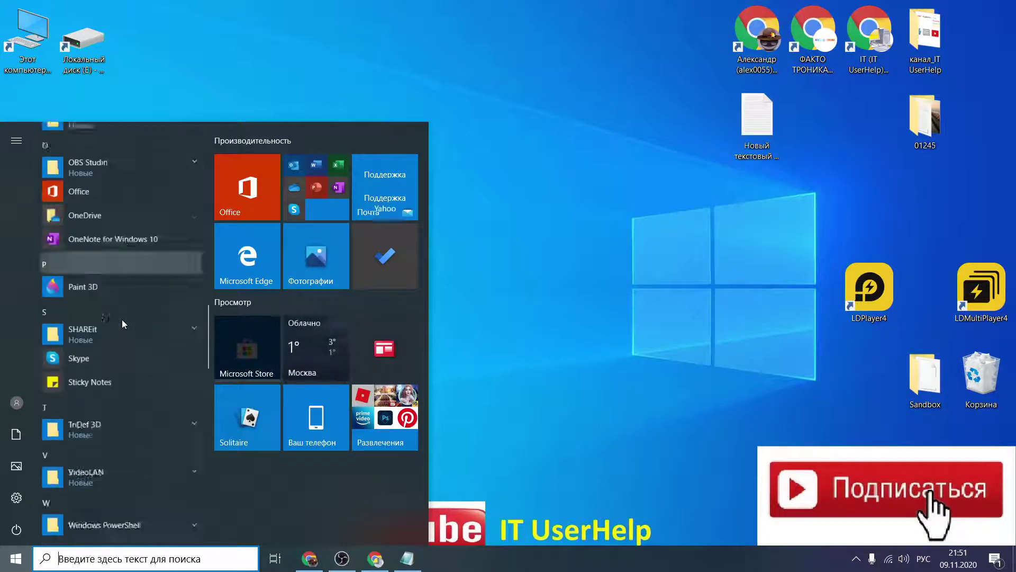
scroll(122, 319, down, 3)
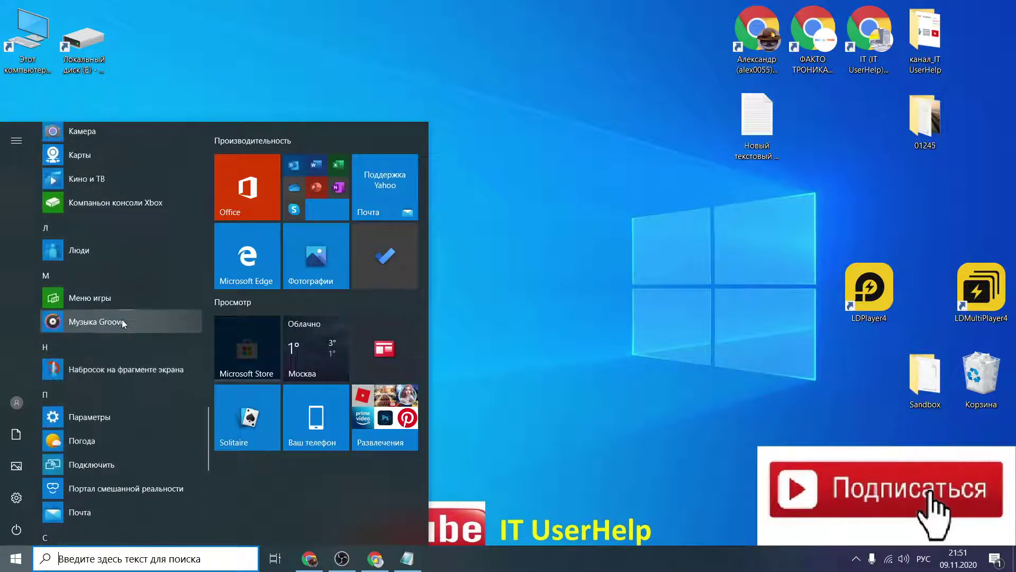
scroll(125, 323, up, 6)
scroll(125, 323, up, 5)
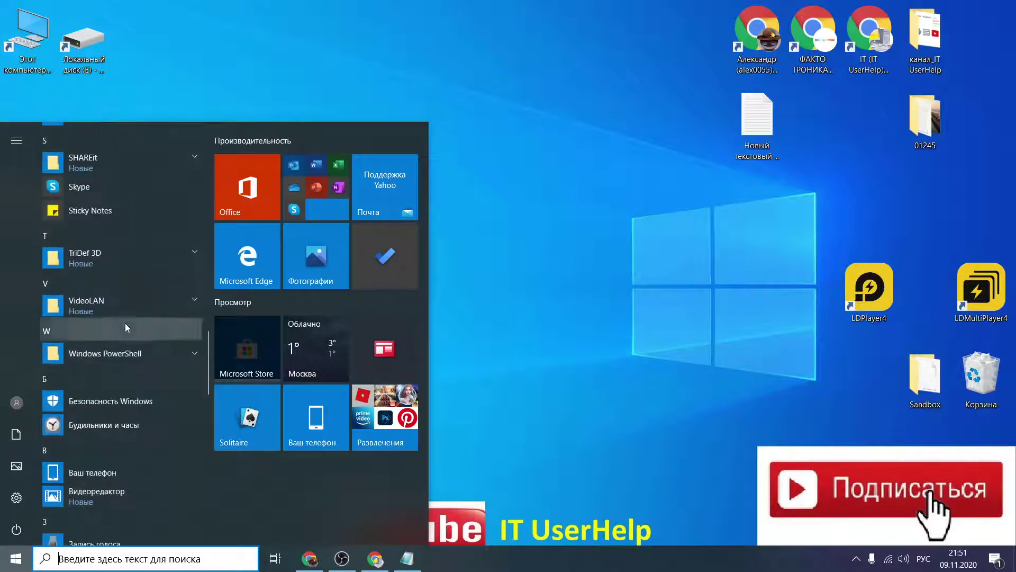
scroll(53, 328, up, 8)
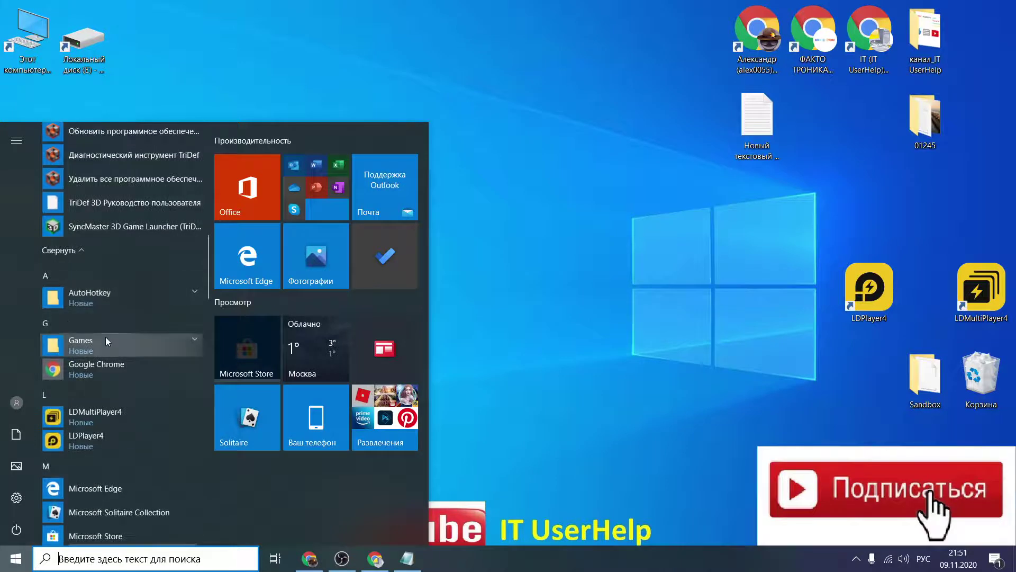
Expand the Games folder in the Start app list and open the file location of the Chess shortcut
click(174, 336)
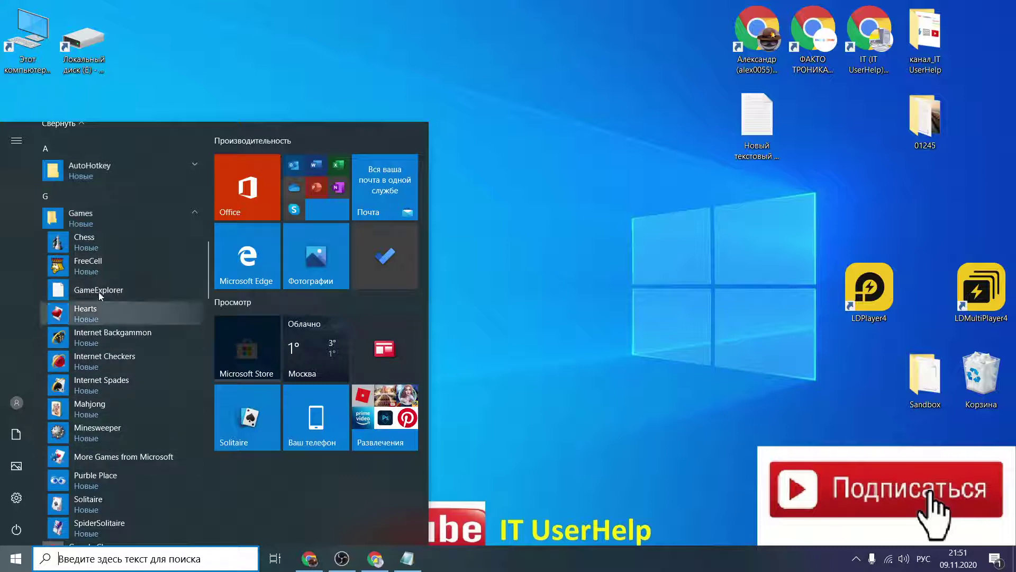
right_click(90, 242)
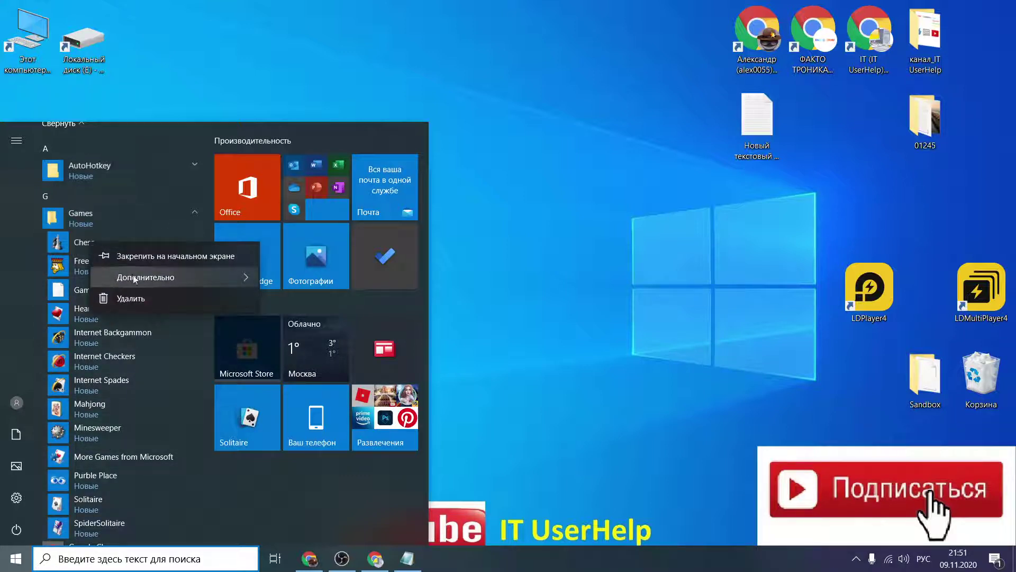
mouse_move(241, 277)
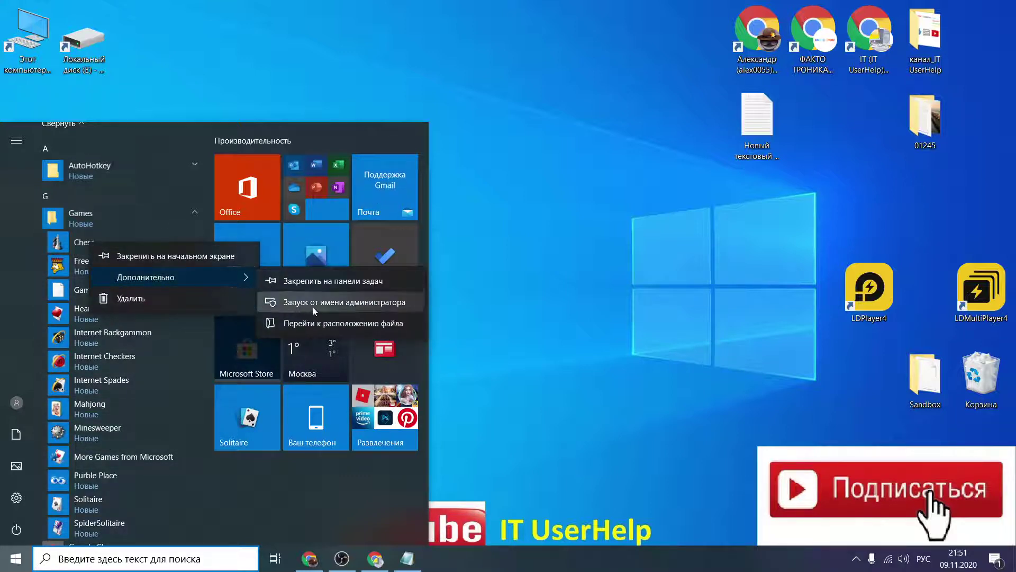
click(343, 324)
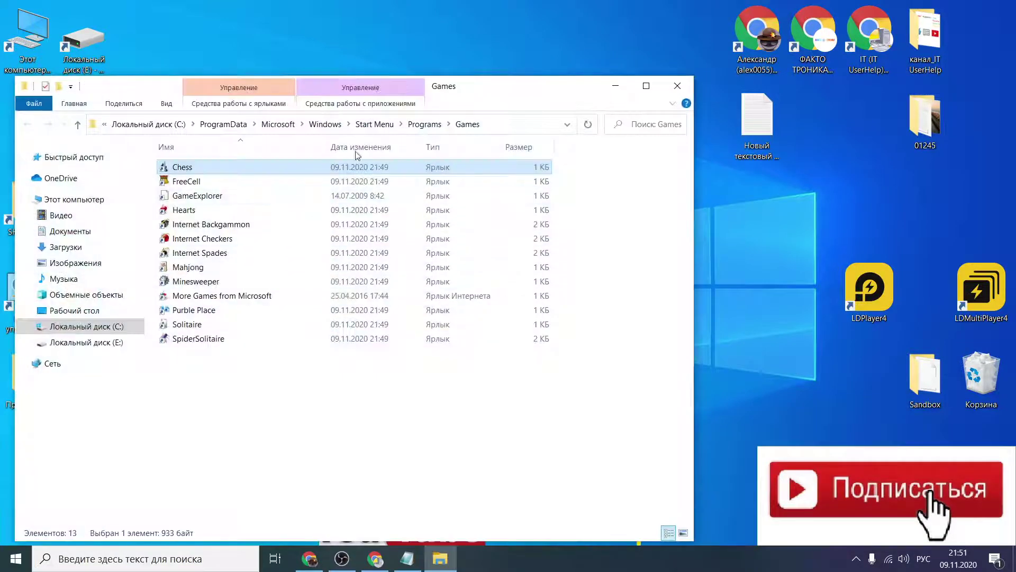
Deselect the Chess shortcut and move the Games folder window aside to uncover free desktop space
drag(169, 91, 240, 82)
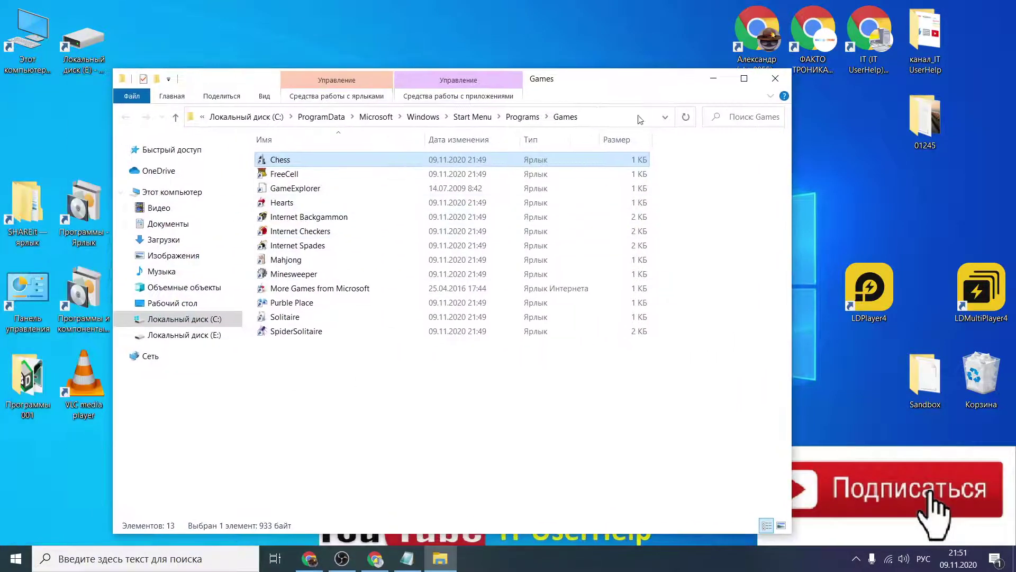
drag(661, 83, 622, 76)
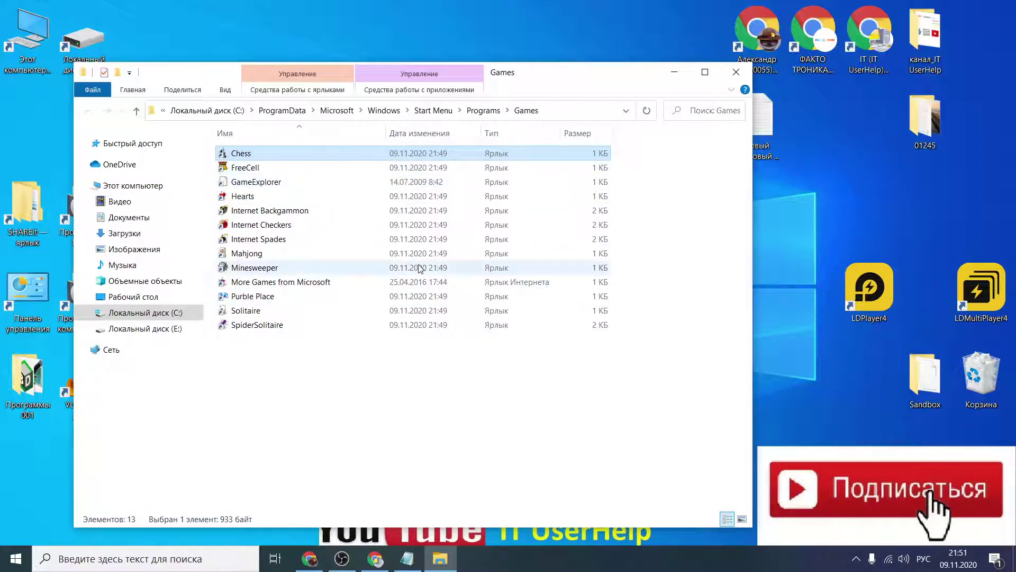
click(322, 377)
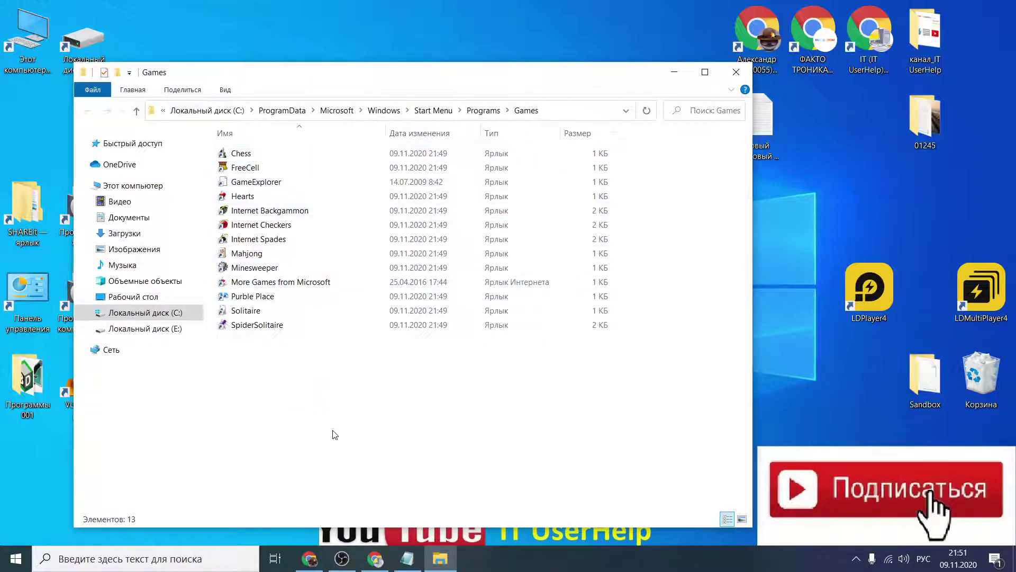
right_click(520, 113)
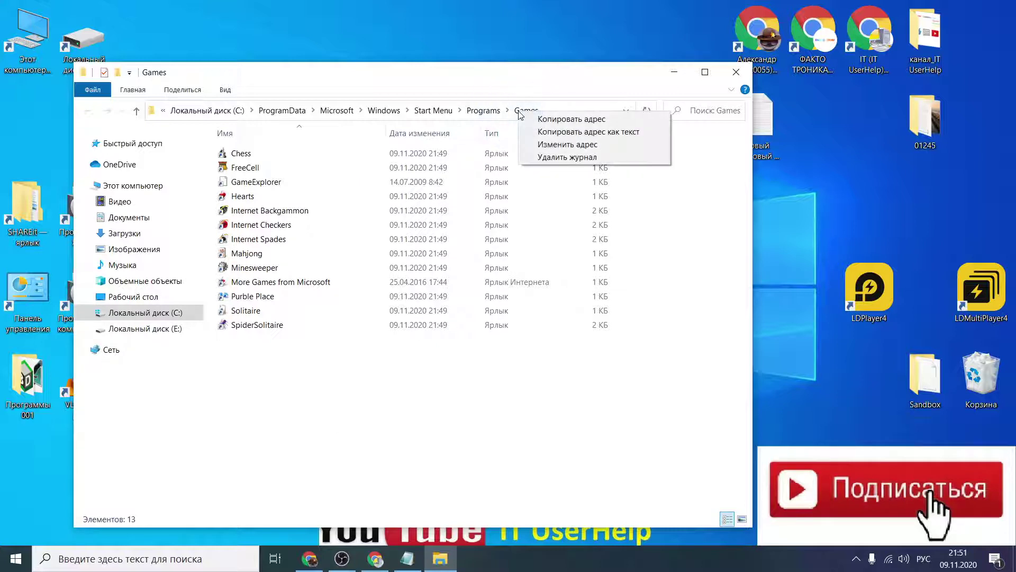
drag(542, 80, 497, 81)
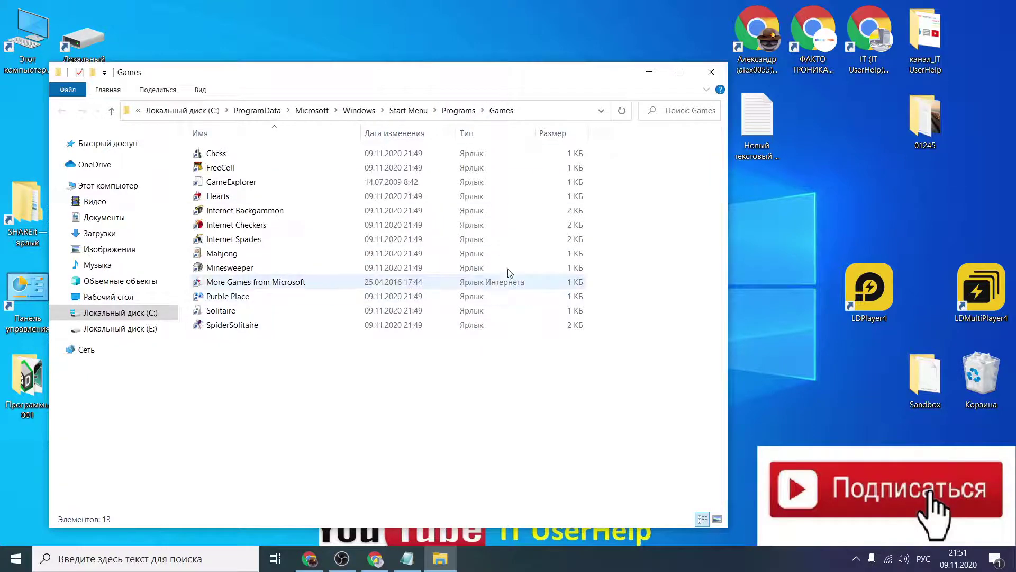
drag(555, 85, 451, 78)
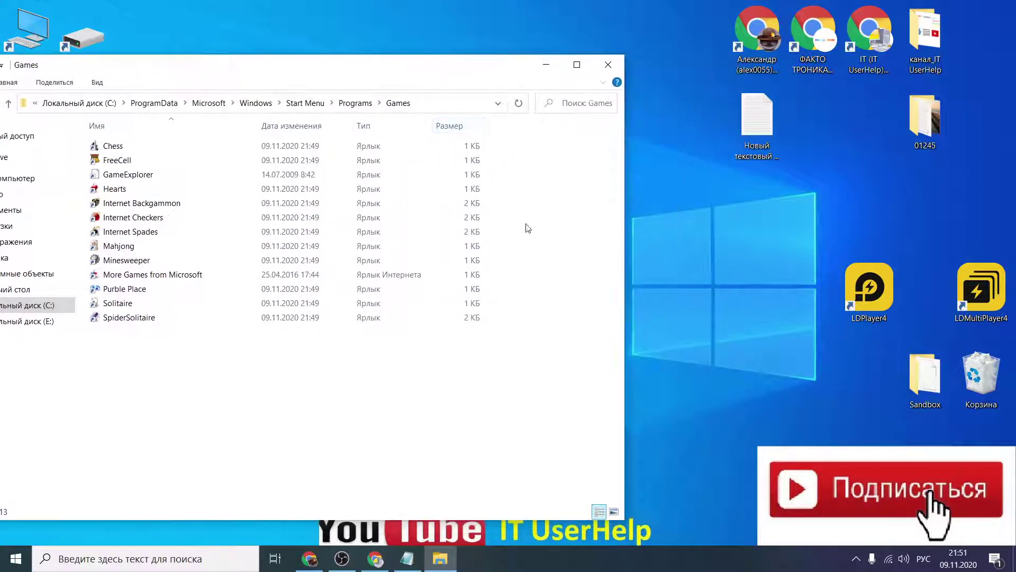
Create a new folder on the desktop and open it beside the Games folder window
right_click(691, 424)
mouse_move(715, 383)
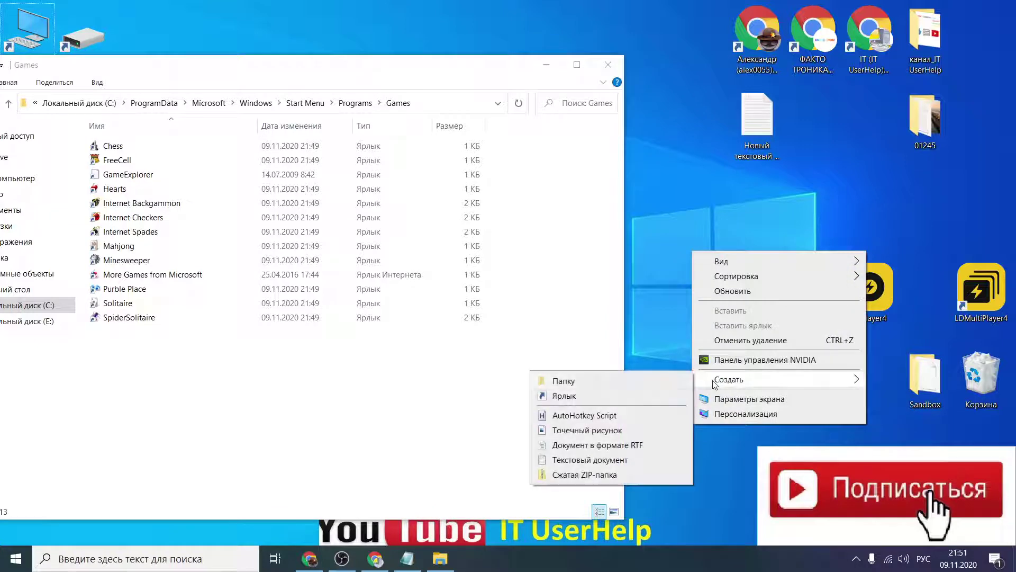
click(666, 381)
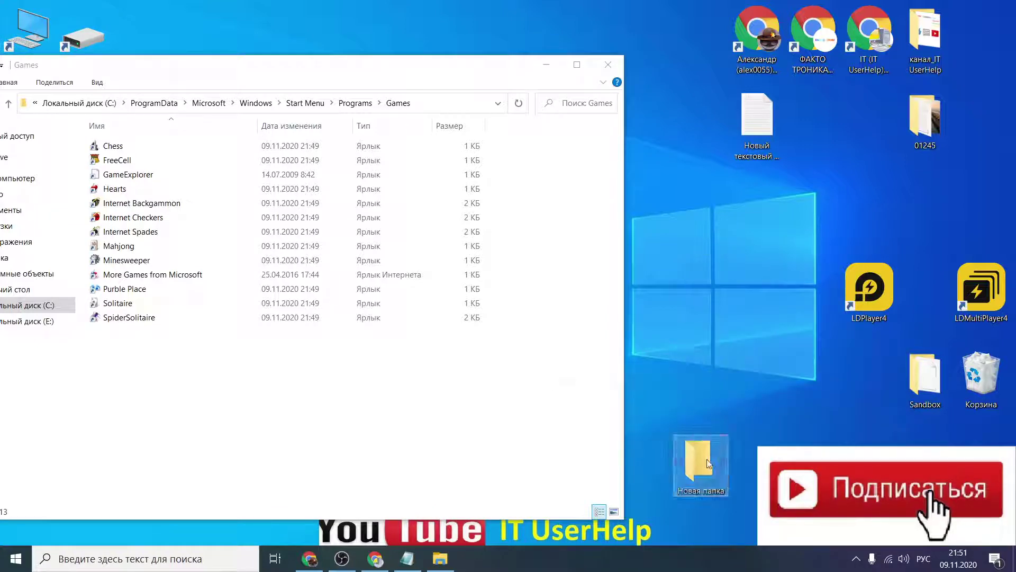
double_click(706, 458)
drag(352, 10, 867, 160)
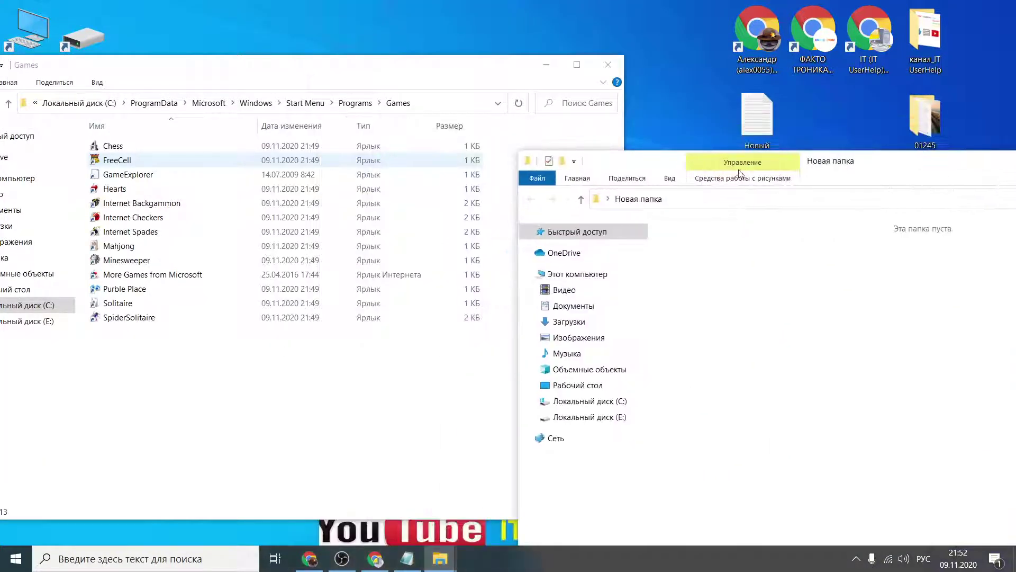
drag(658, 166, 689, 116)
Copy all the game shortcuts from the Games folder into the new desktop folder
drag(301, 442, 125, 150)
click(227, 348)
drag(251, 363, 120, 148)
drag(121, 147, 810, 331)
click(824, 351)
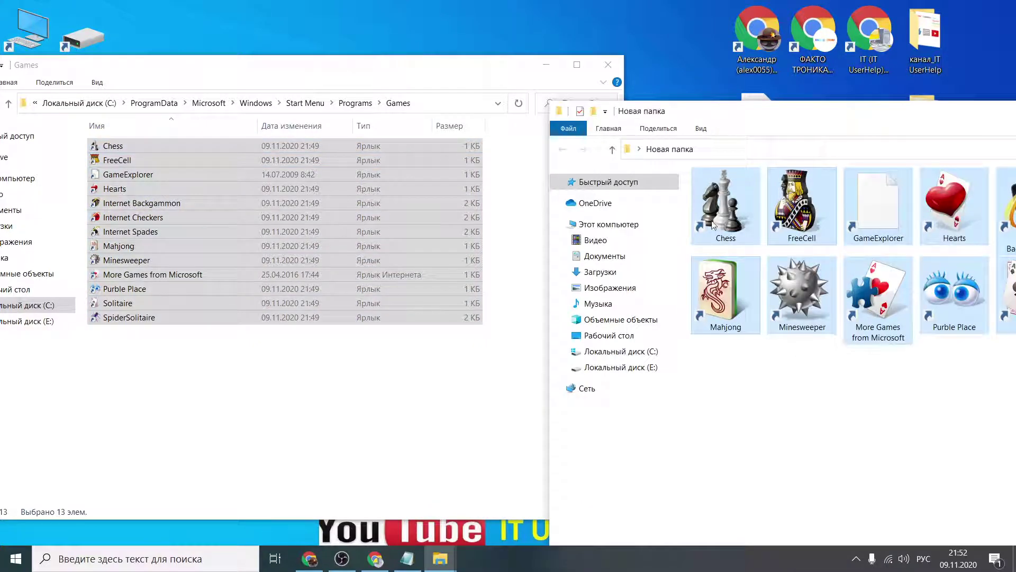
Close both folder windows and rename the new desktop folder to "игры windows"
click(608, 64)
drag(793, 111, 492, 80)
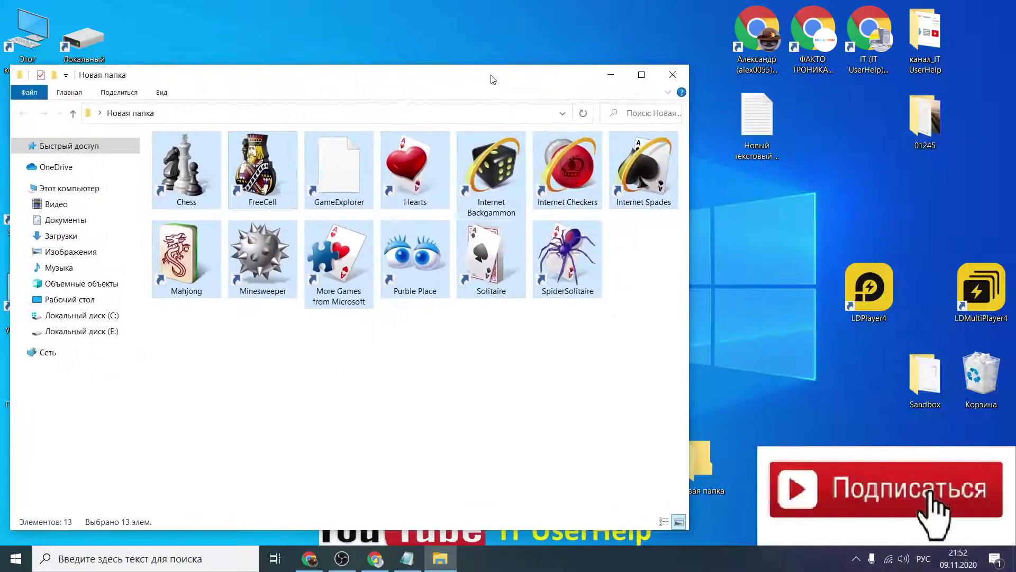
click(673, 75)
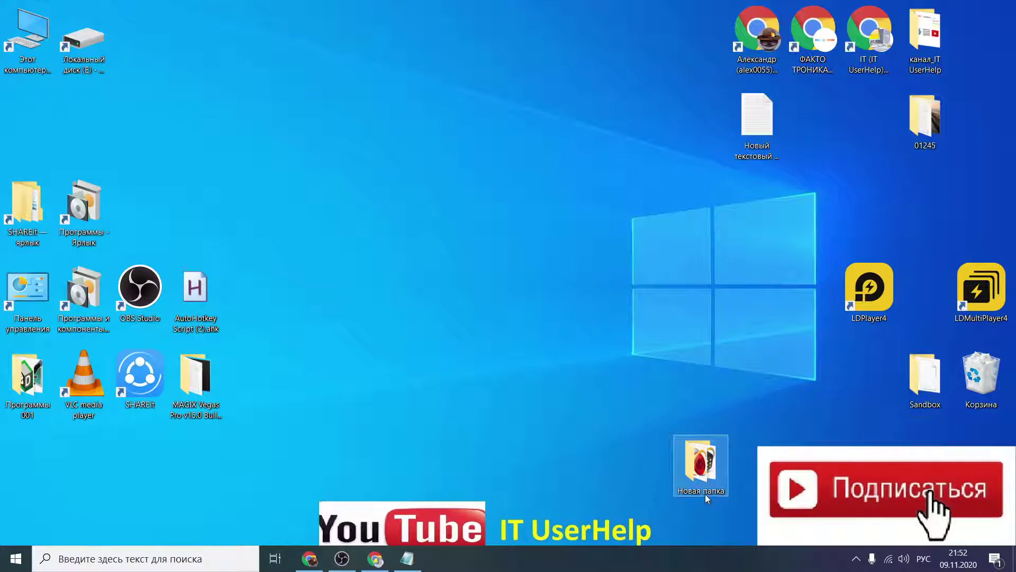
click(706, 492)
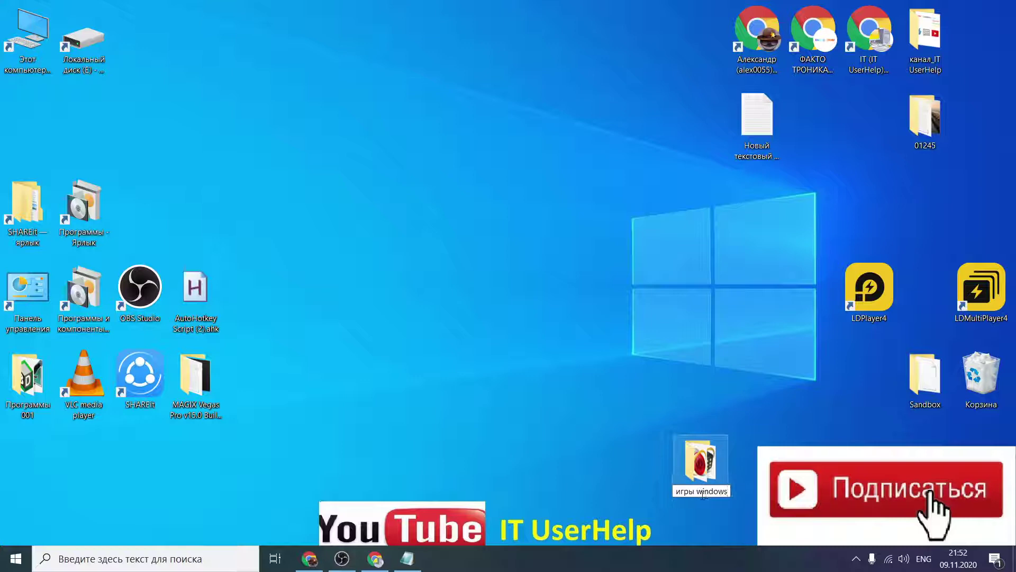
Open the "игры windows" folder and arrange its window alongside the restored Notepad notes
double_click(688, 471)
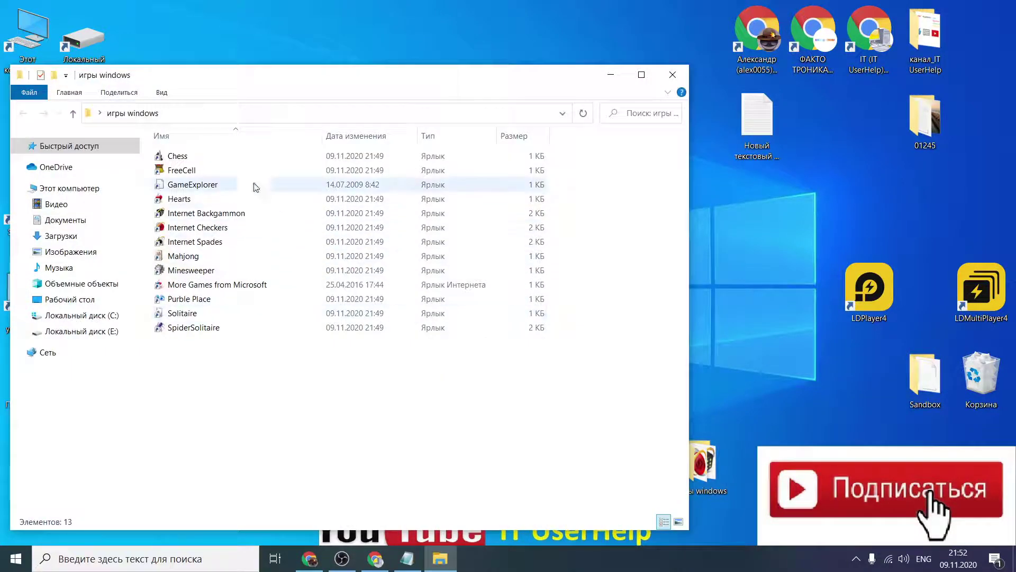
drag(395, 75, 428, 69)
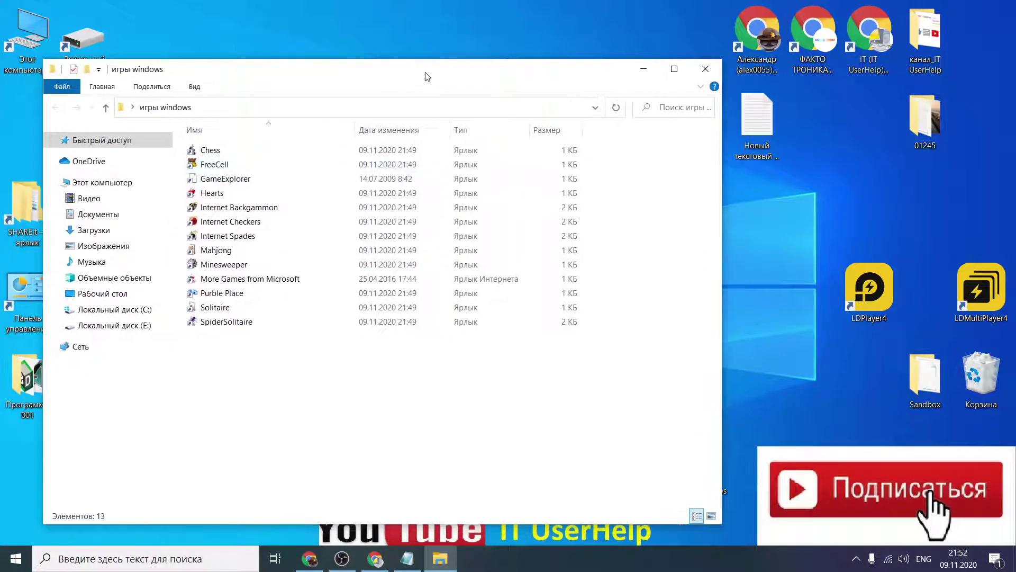
click(407, 558)
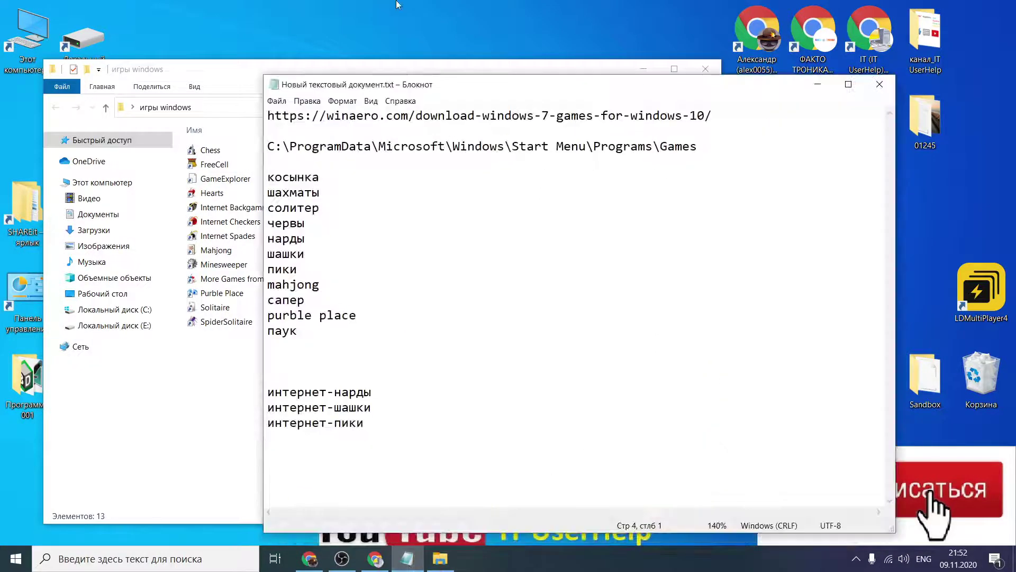
drag(448, 91, 690, 60)
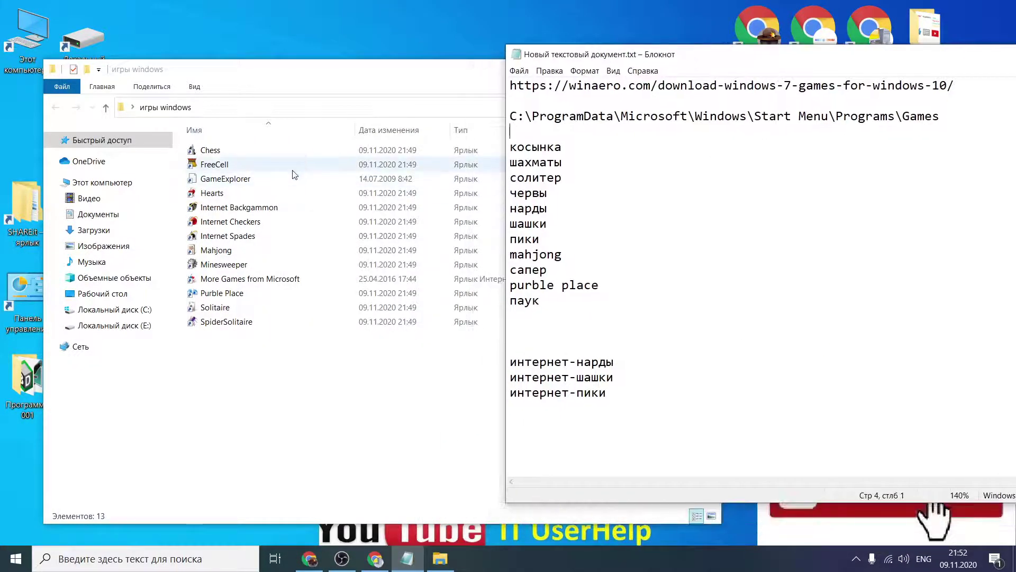
drag(363, 74, 345, 86)
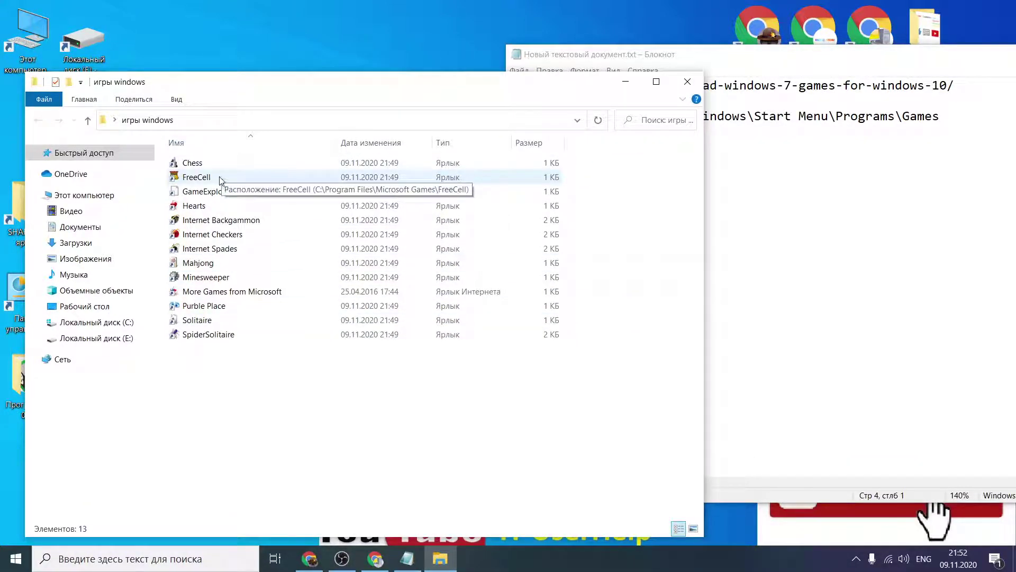
Launch Chess and FreeCell in turn from the "игры windows" folder to test them, closing each game
double_click(202, 164)
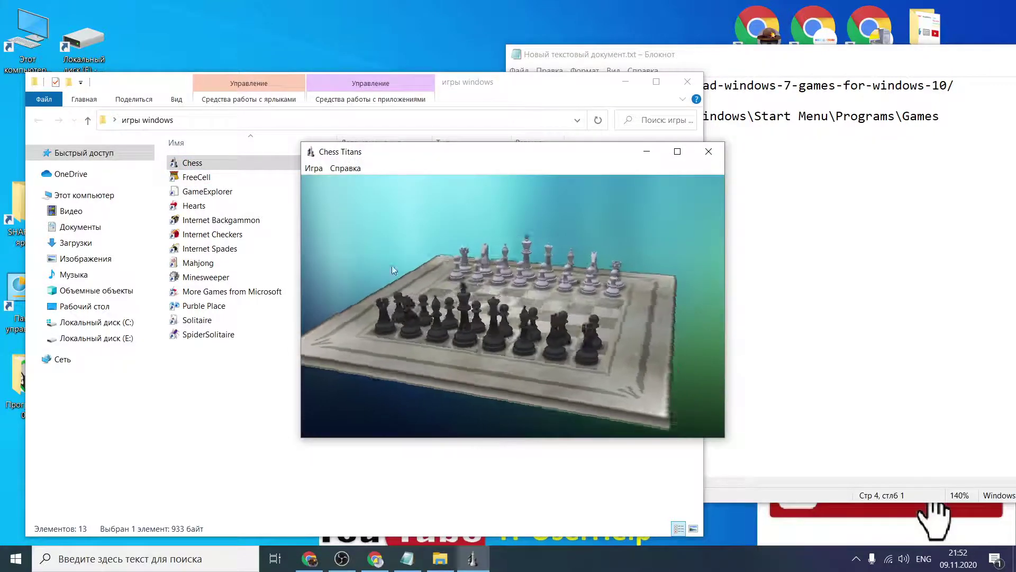
key(alt+F4)
double_click(228, 177)
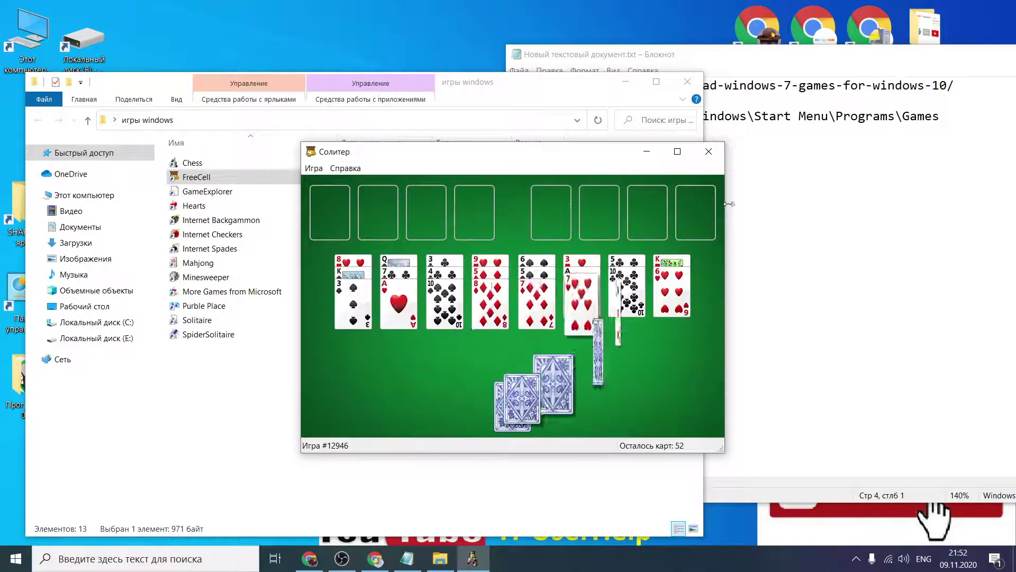
click(708, 151)
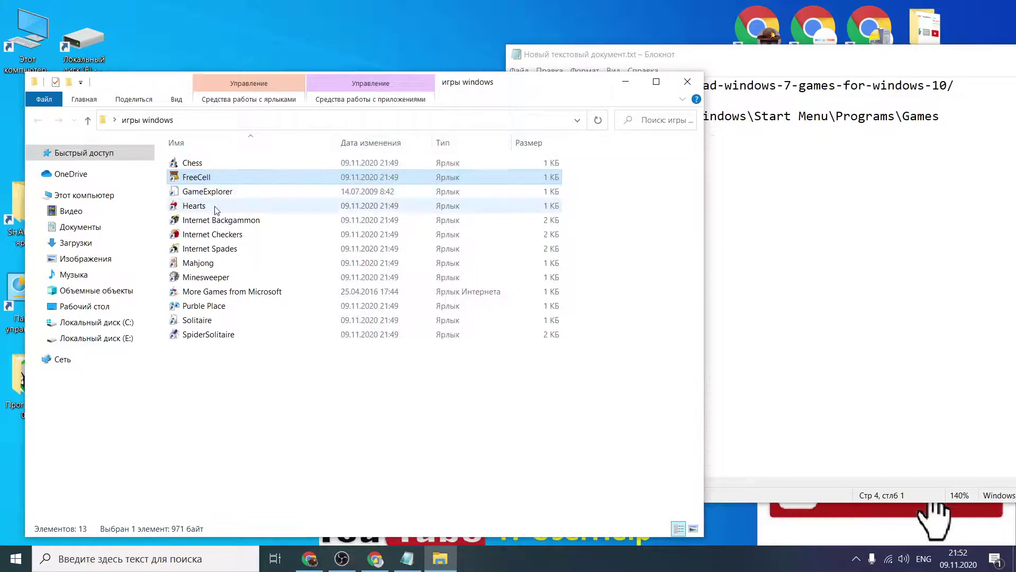
Launch Hearts and Internet Backgammon in turn from the "игры windows" folder to test them, closing each game
double_click(221, 206)
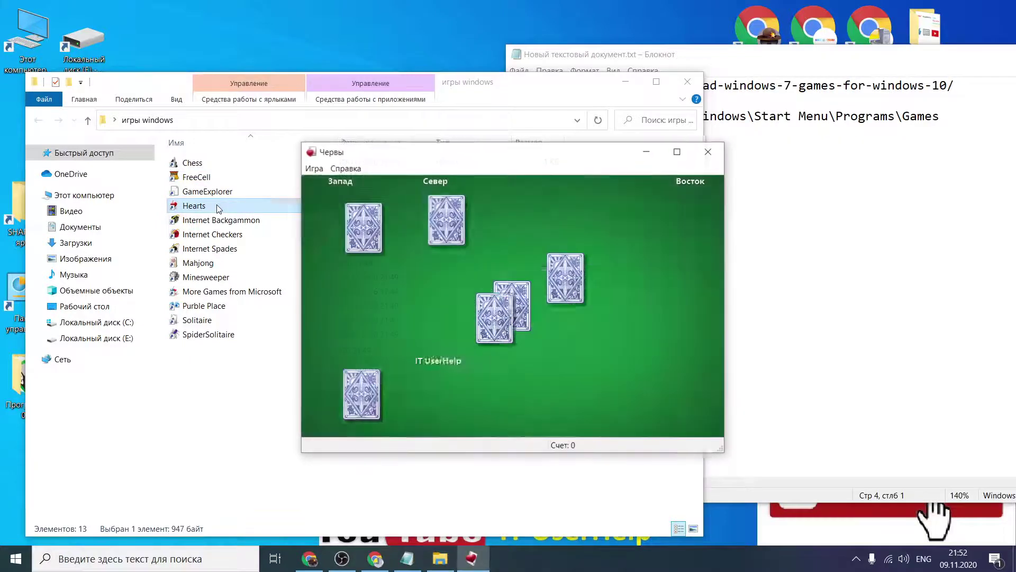
click(708, 151)
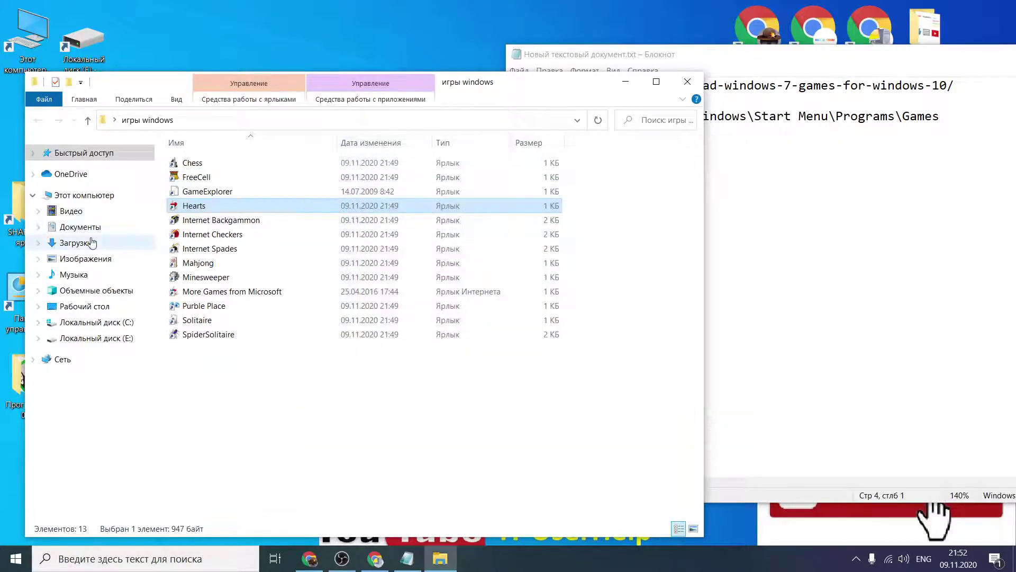
double_click(225, 220)
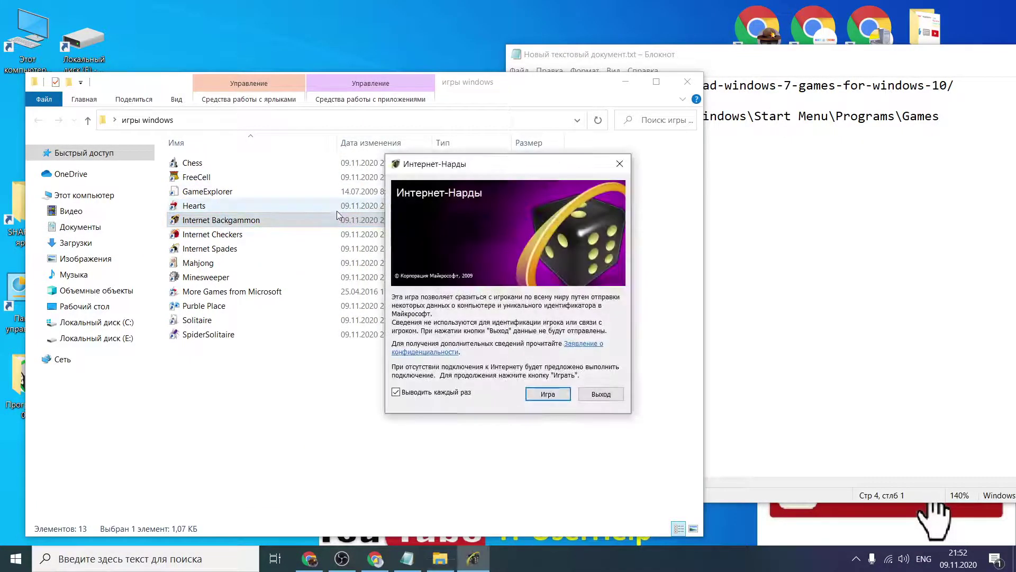
click(601, 393)
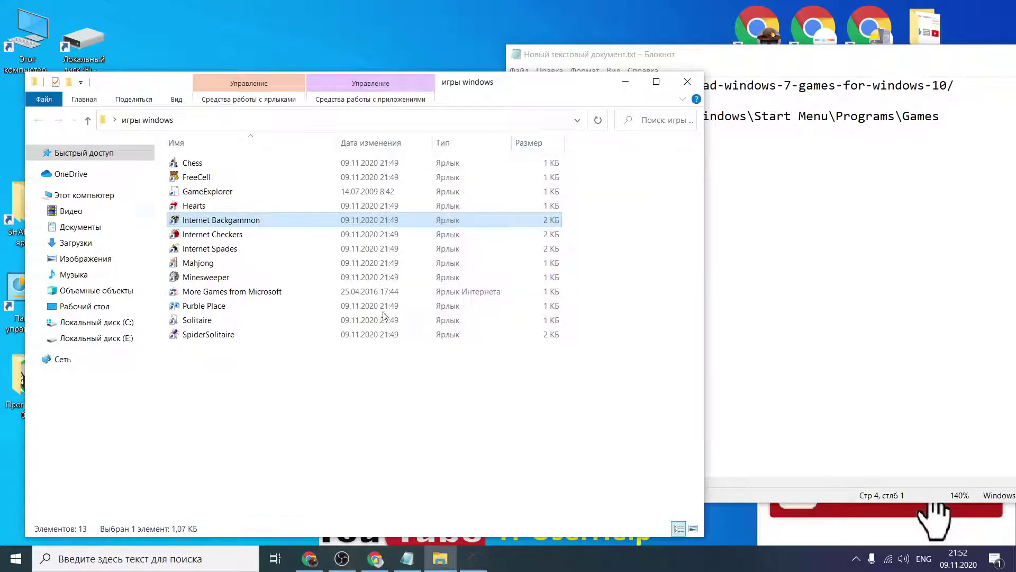
Point out the Internet Checkers and Internet Spades shortcuts by selecting each, and test-launch Mahjong, closing it
click(220, 235)
click(221, 248)
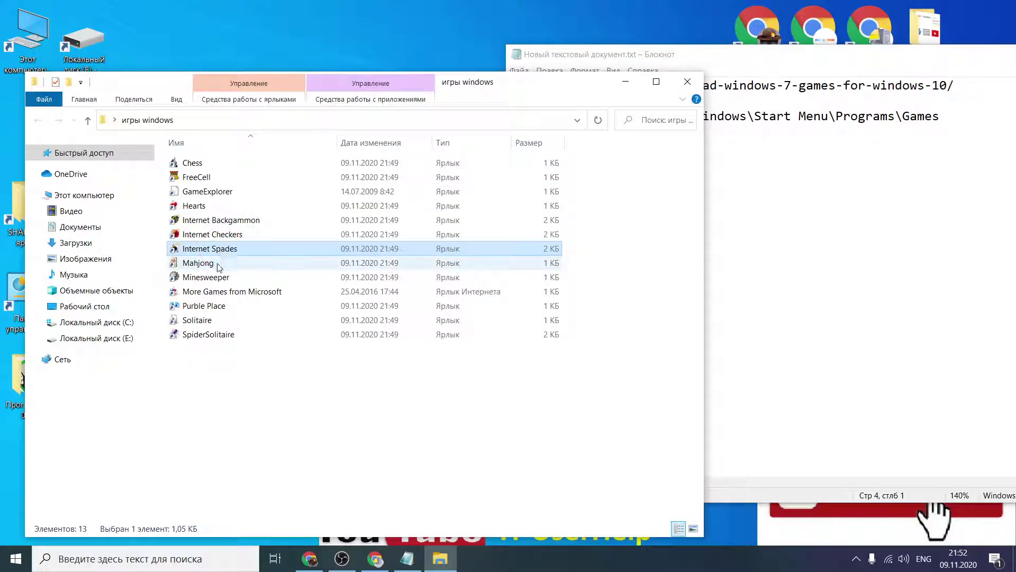
double_click(210, 263)
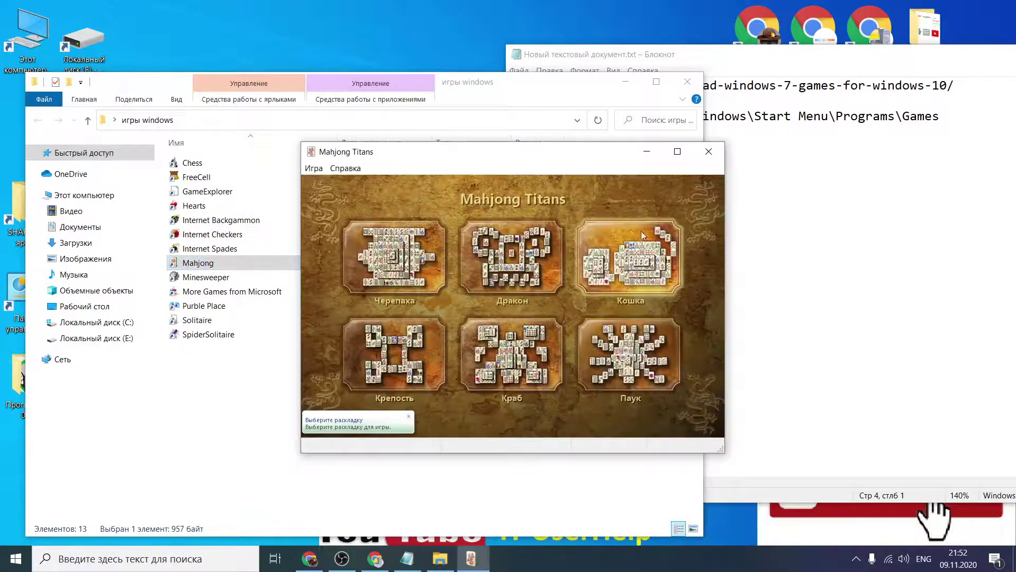
click(708, 151)
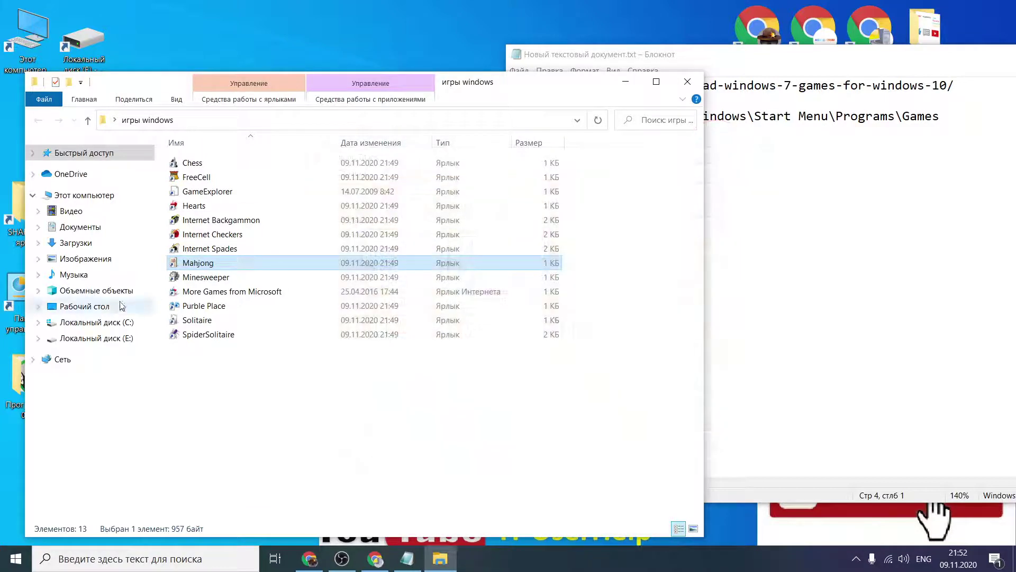
Launch Minesweeper, view its version information, and exit the game without saving it
click(217, 279)
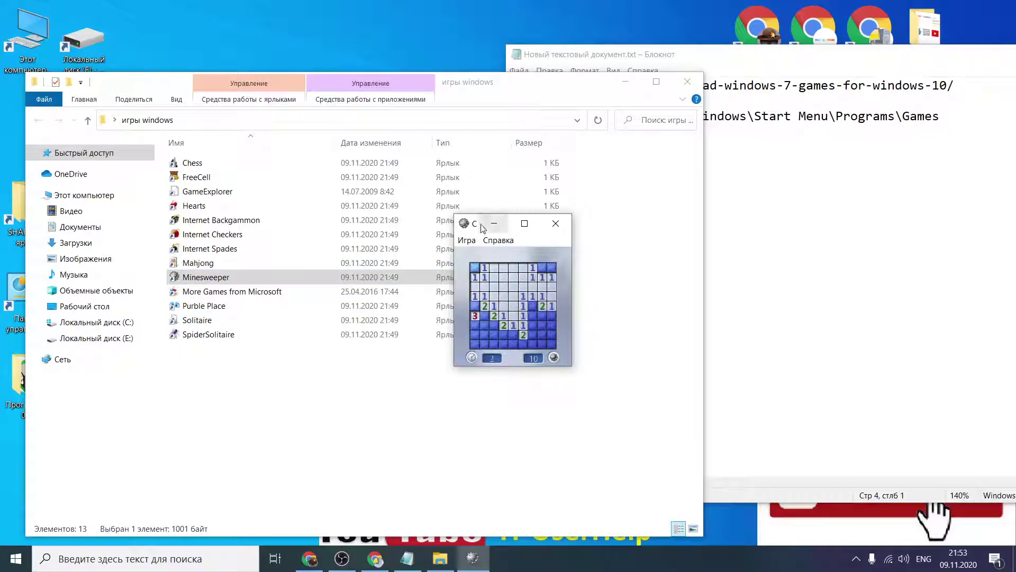
click(497, 241)
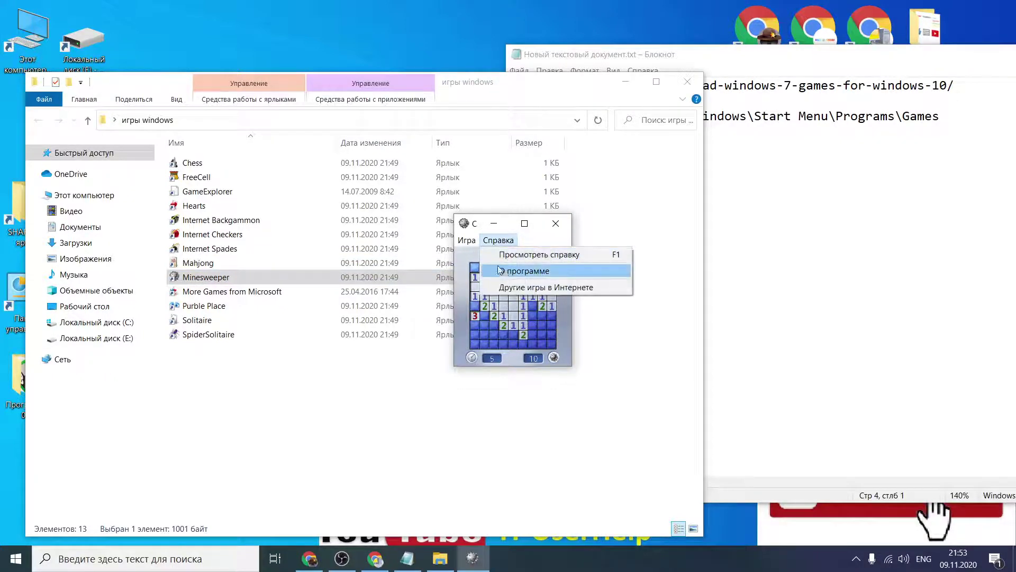
click(504, 271)
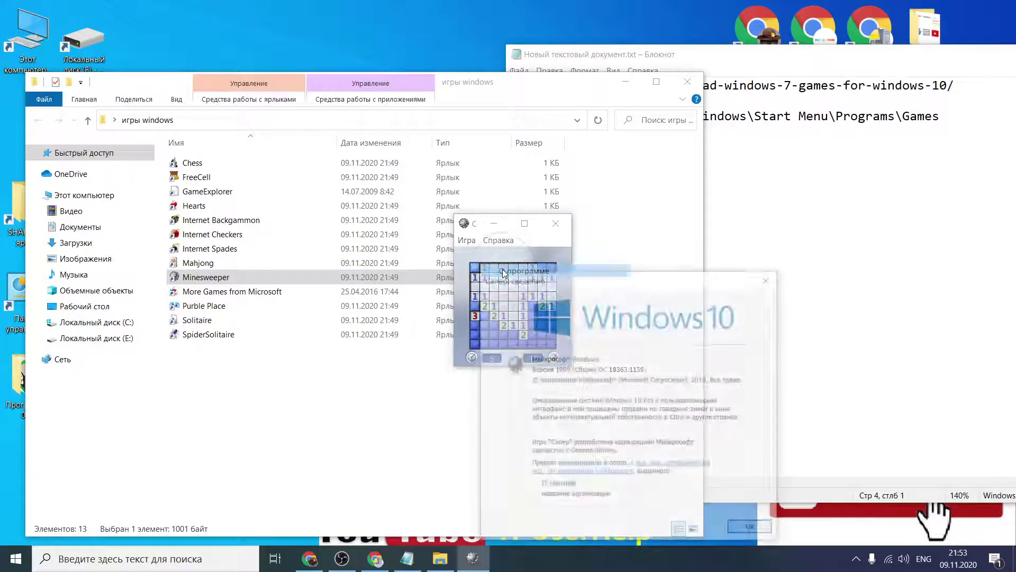
click(770, 278)
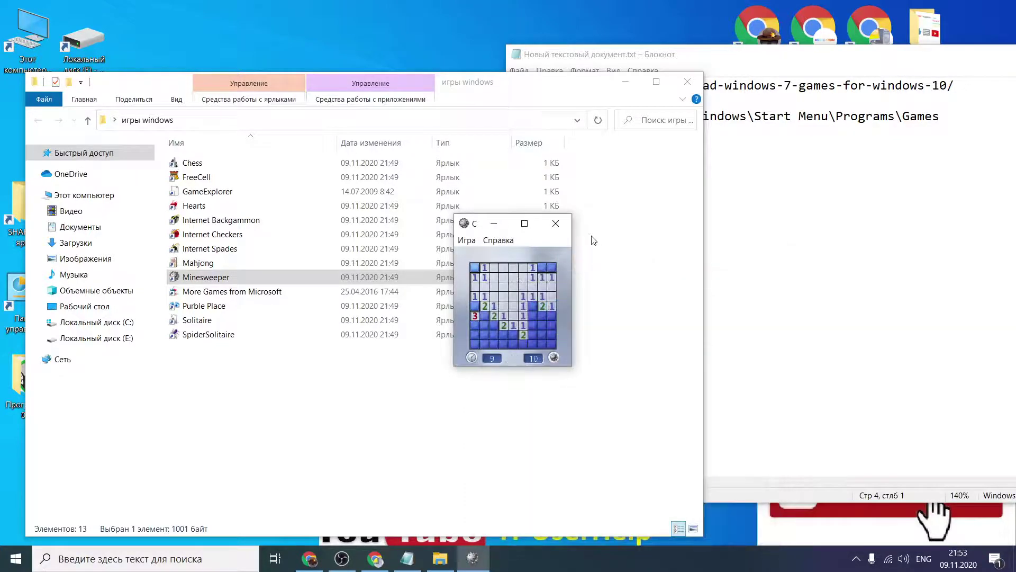
click(556, 223)
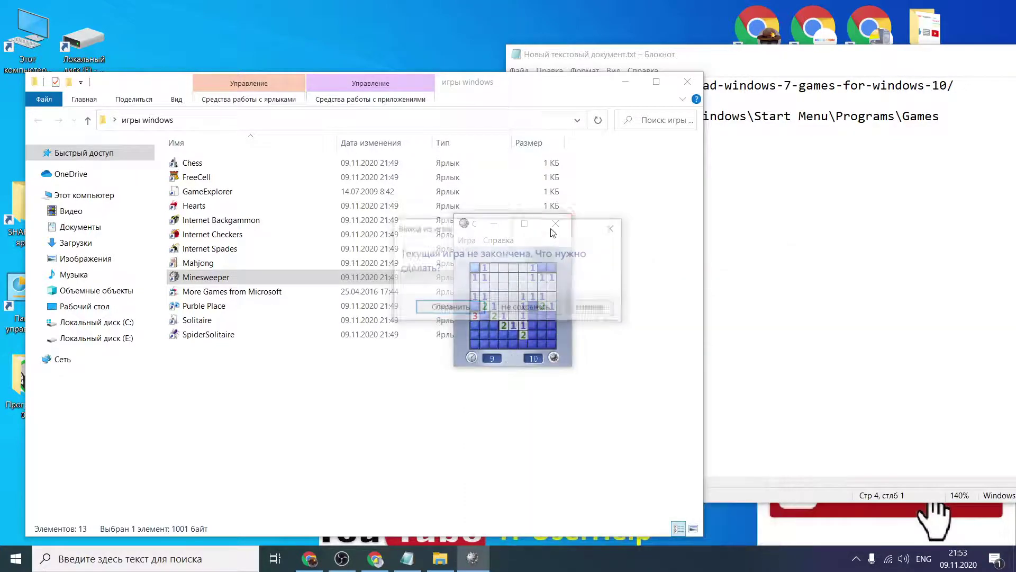
click(511, 308)
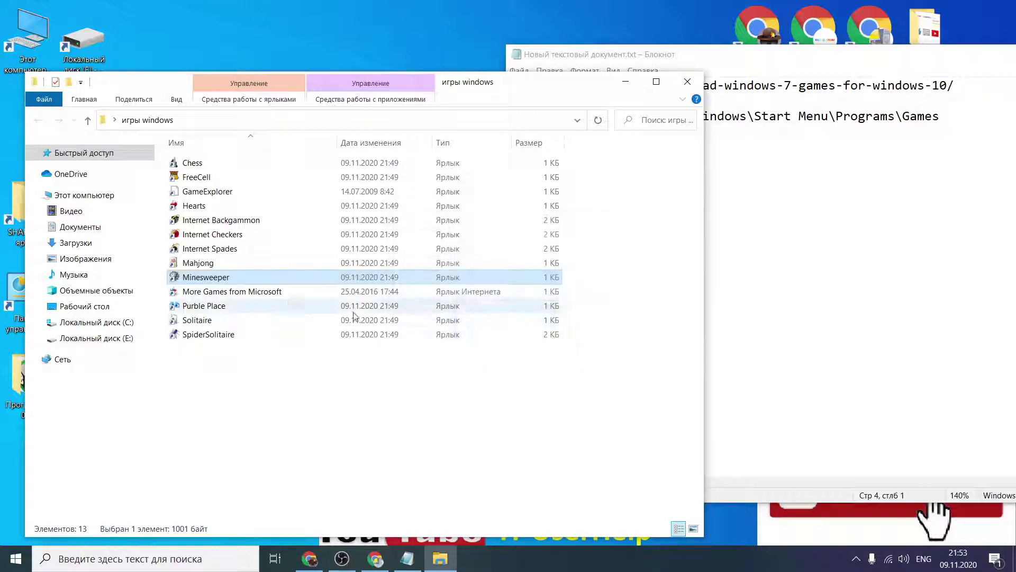
Test-launch Purble Place and Solitaire in turn, trying a card move with the king of hearts in Solitaire, and close each game
double_click(225, 306)
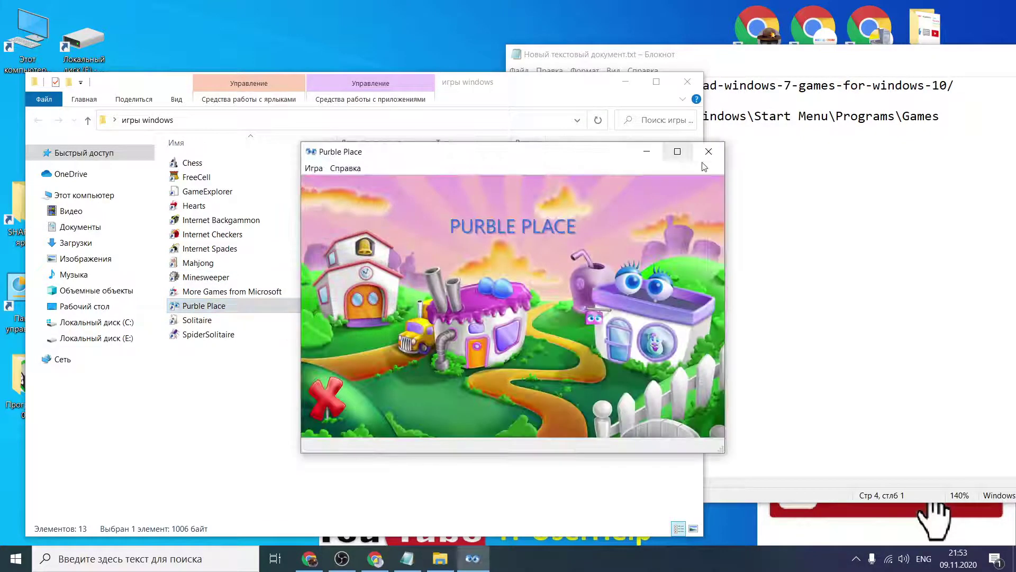
click(708, 152)
double_click(196, 321)
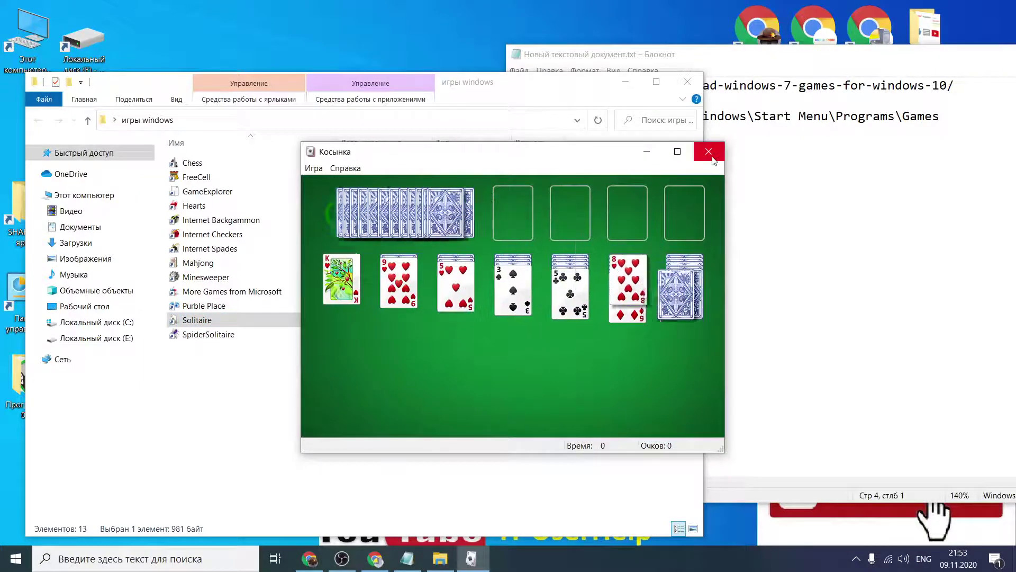
click(341, 279)
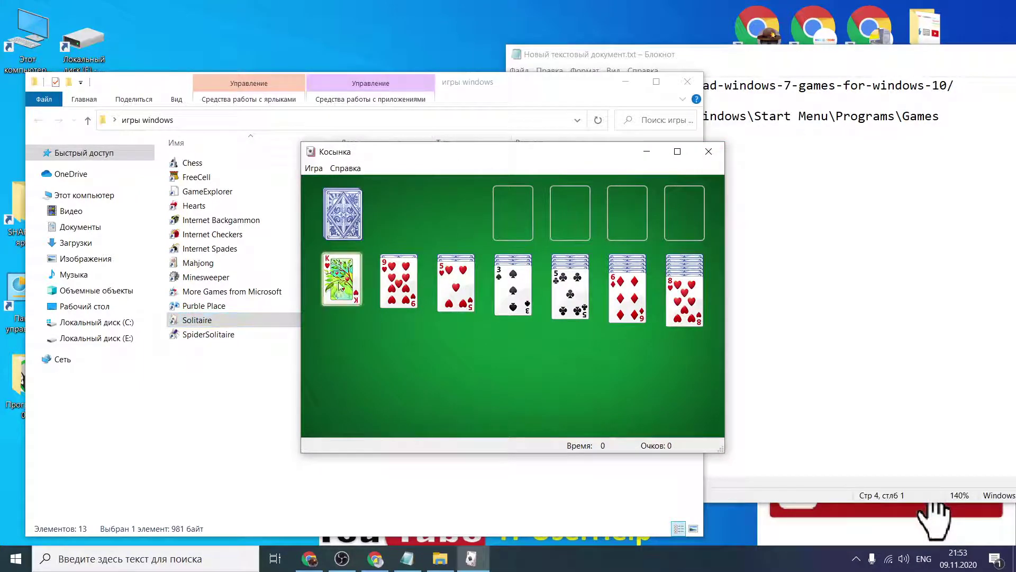
click(398, 280)
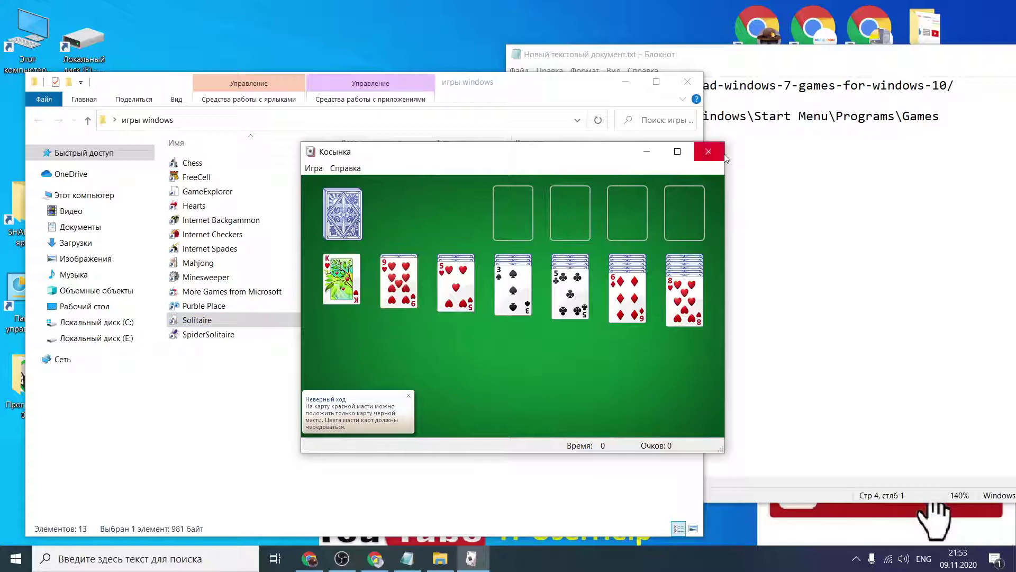
click(709, 152)
Launch SpiderSolitaire to test that a game gets dealt, and close it
double_click(212, 335)
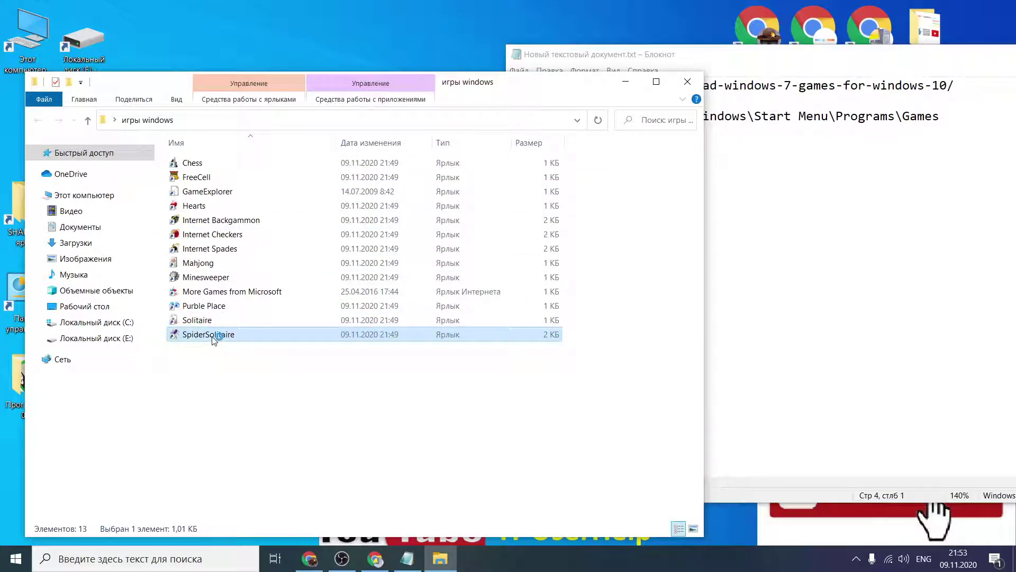
click(487, 257)
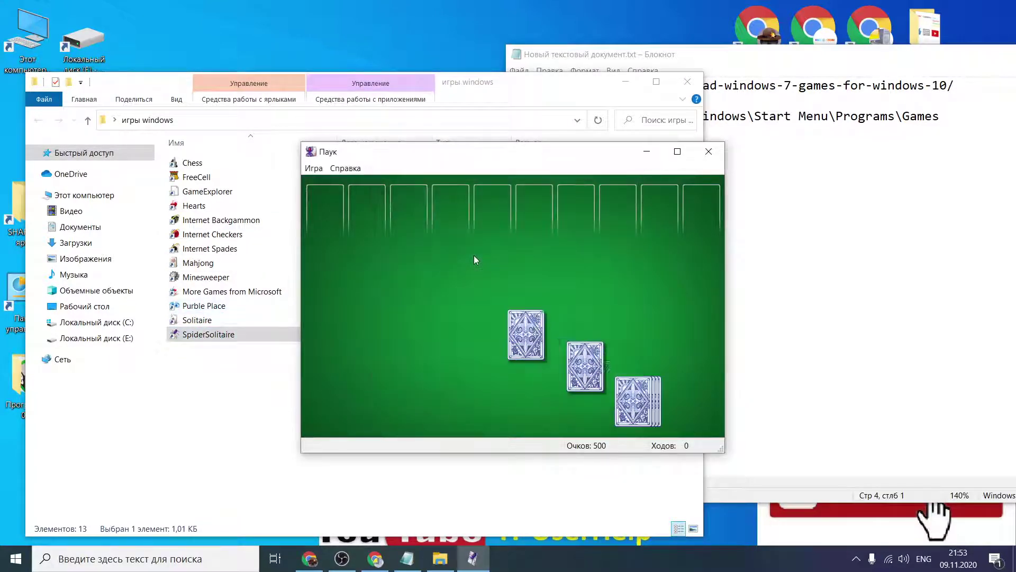
click(708, 152)
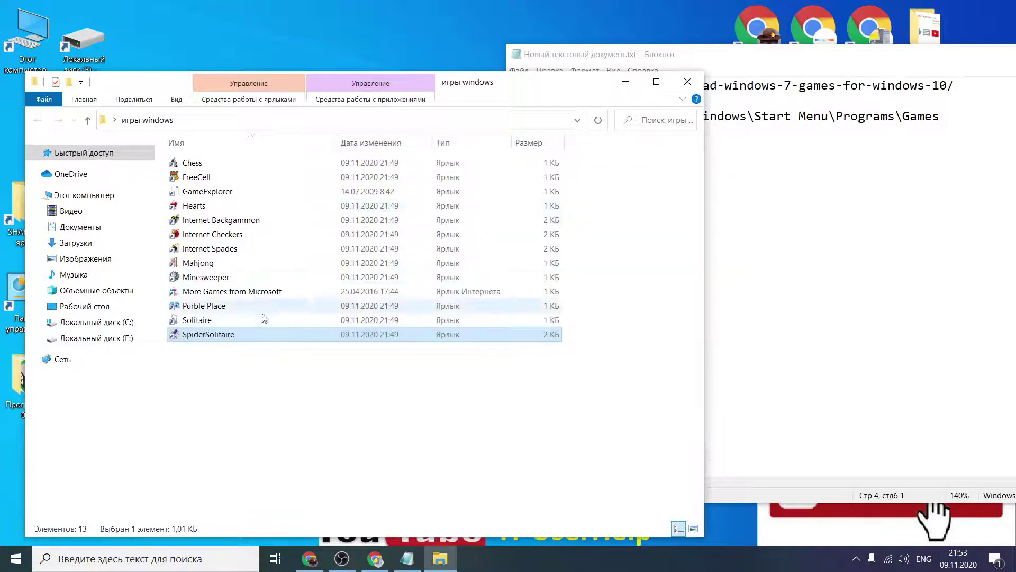
Minimize the "игры windows" folder, bring the Notepad notes fully into view and close them
click(625, 81)
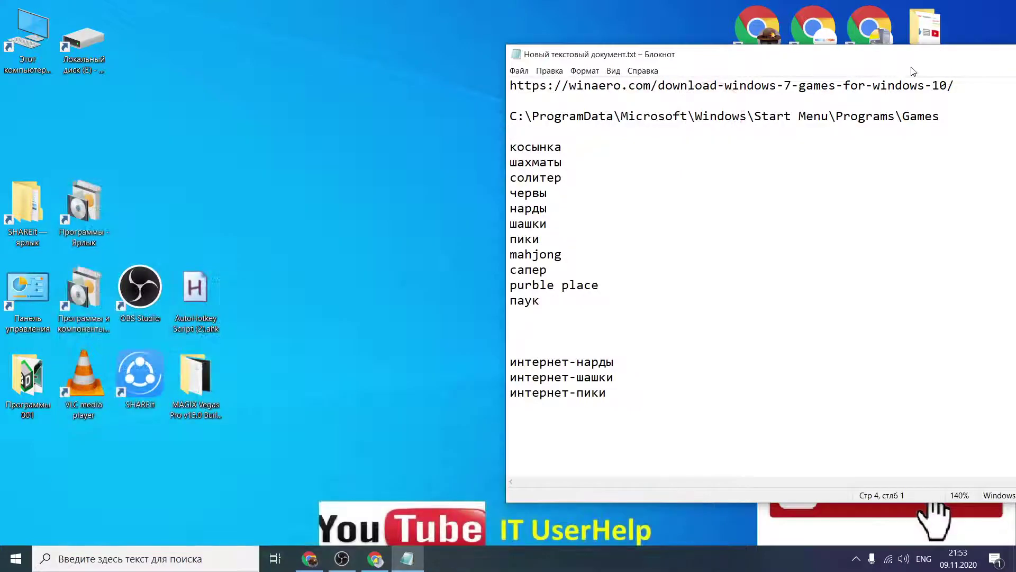
drag(717, 54, 422, 52)
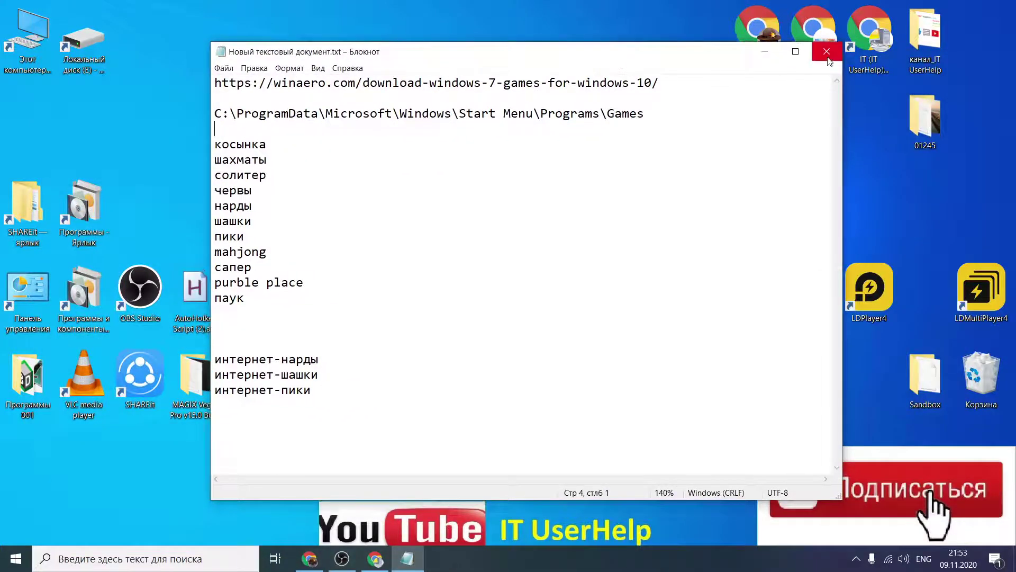
click(826, 51)
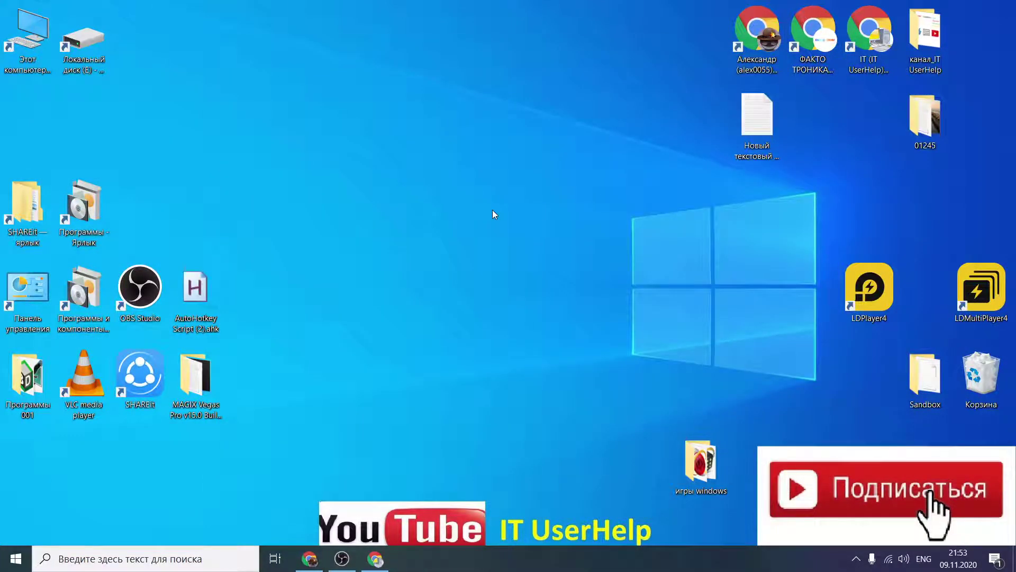